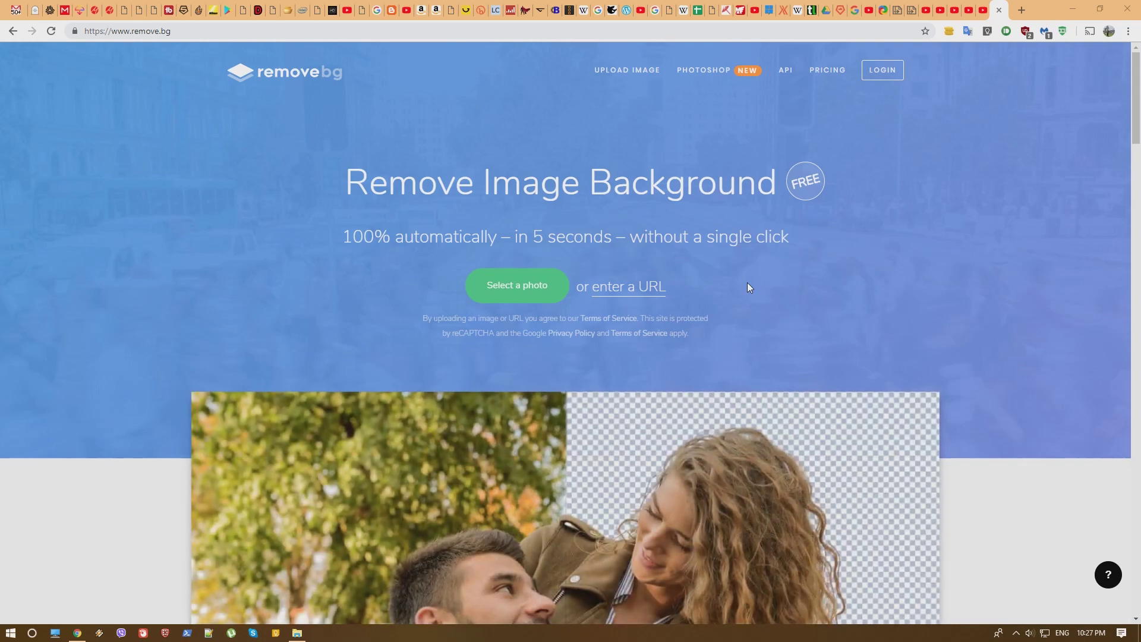
# Step: Upload _MG_2036.jpg, the guard beside the sentry box, and get his background removed
pyautogui.scroll(-3, 853, 275)
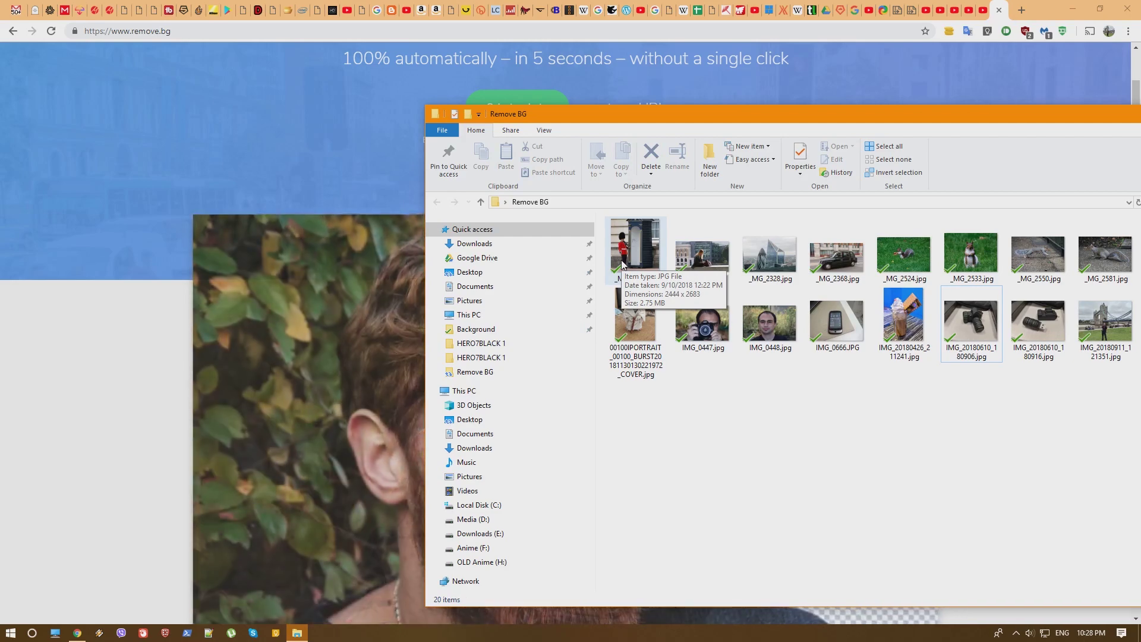
pyautogui.moveTo(643, 245); pyautogui.dragTo(288, 308)
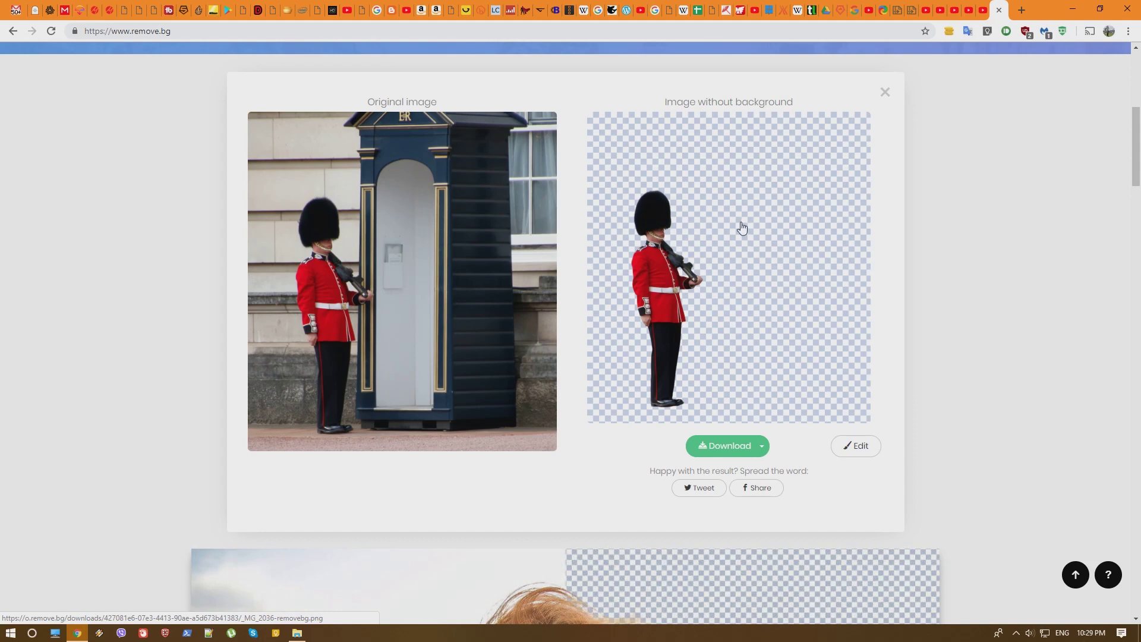
pyautogui.hotkey('alt', 'Tab')
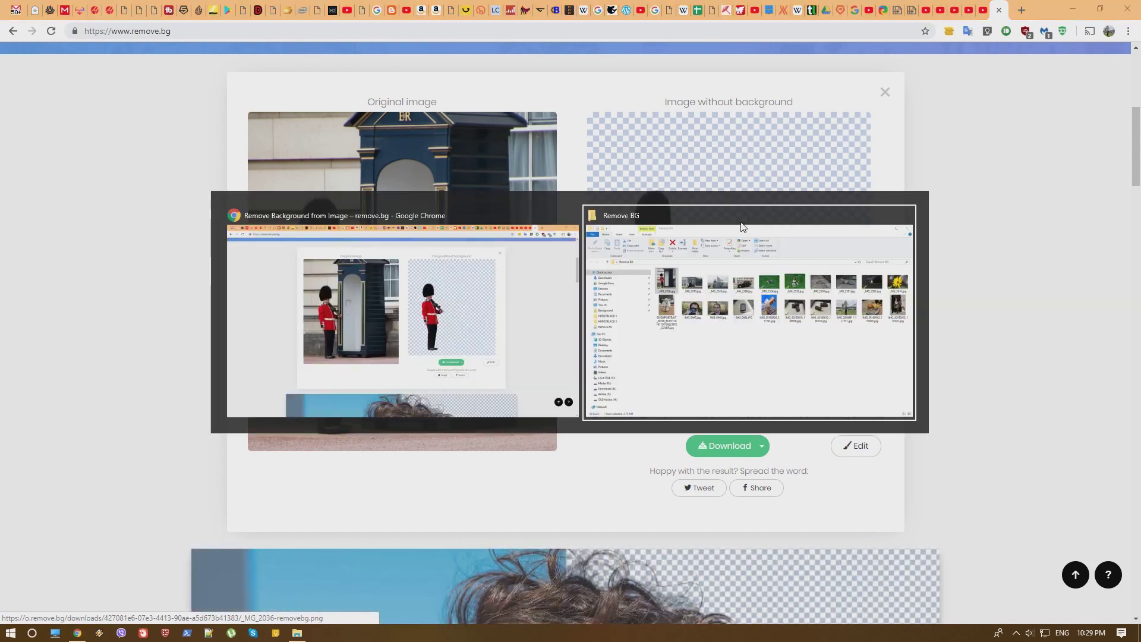
# Step: Upload _MG_2280.jpg of the seated woman with her bag for a transparent cutout
pyautogui.moveTo(701, 251); pyautogui.dragTo(317, 274)
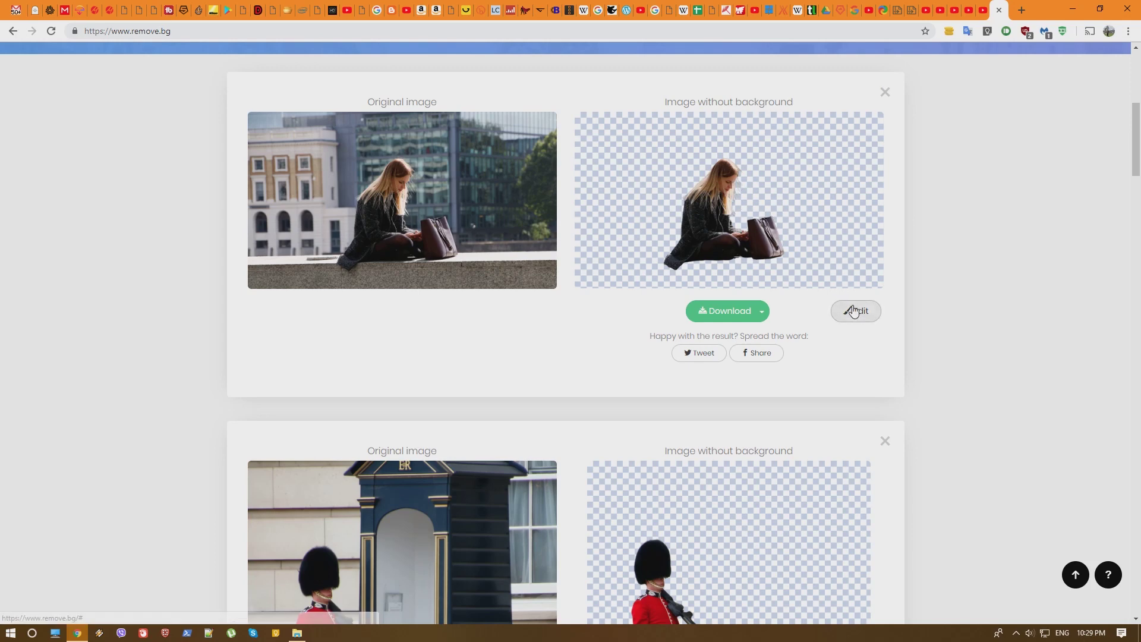
# Step: Erase the bag from the woman's cutout with the Erase brush, then zoom to 180%
pyautogui.click(854, 310)
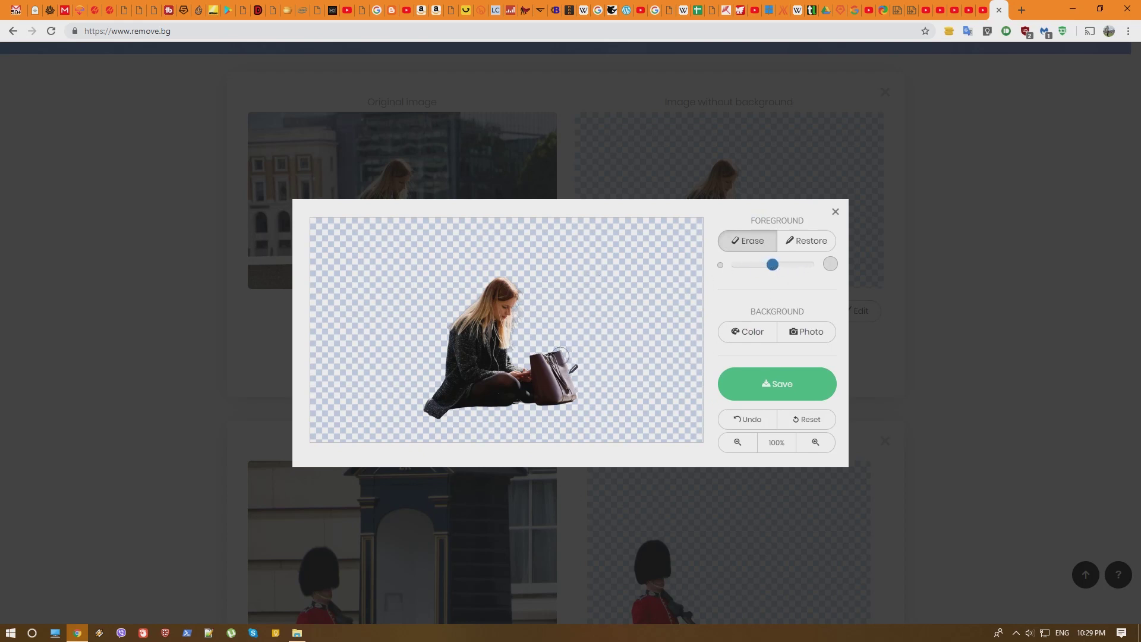
pyautogui.moveTo(572, 364)
pyautogui.mouseDown()
pyautogui.moveTo(572, 396)
pyautogui.moveTo(556, 360)
pyautogui.moveTo(535, 356)
pyautogui.moveTo(568, 399)
pyautogui.moveTo(546, 384)
pyautogui.moveTo(553, 393)
pyautogui.mouseUp()
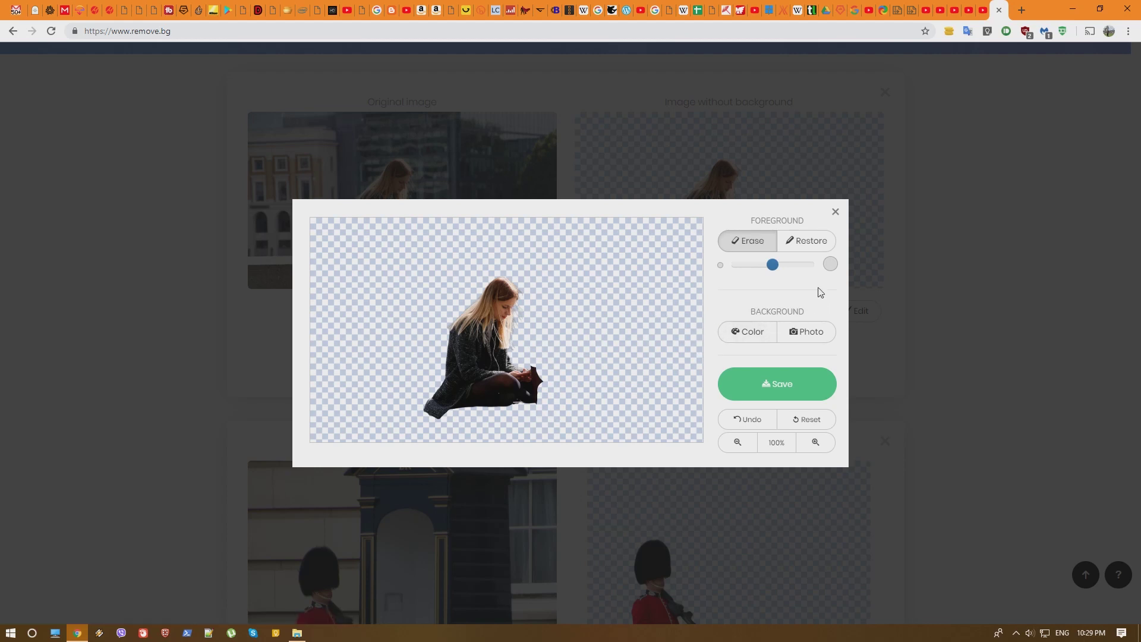
pyautogui.click(816, 442)
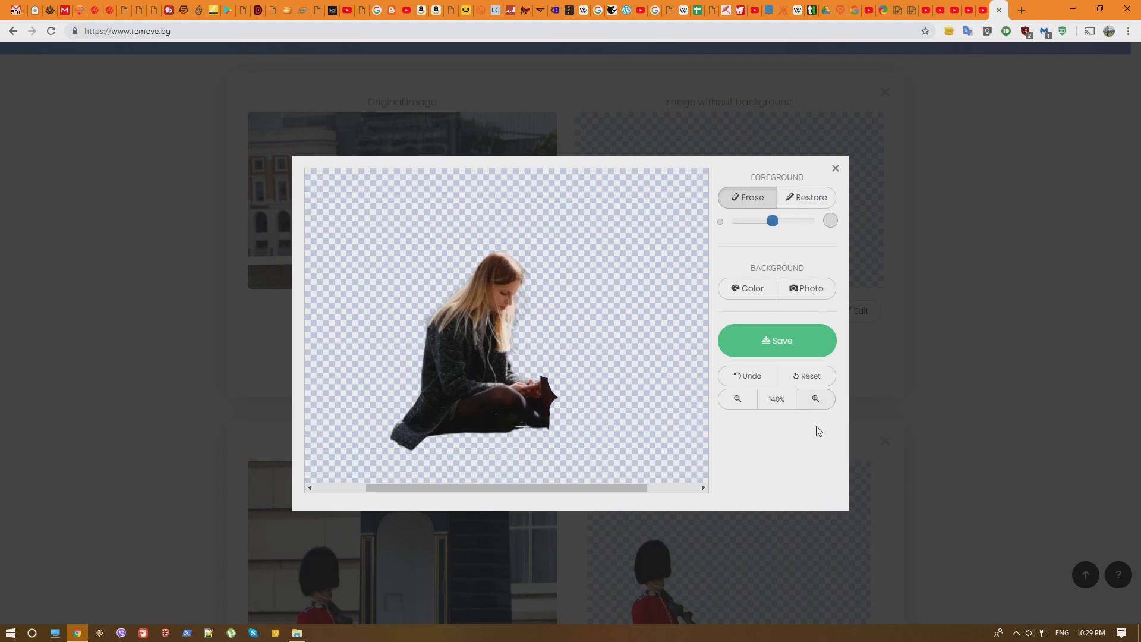
pyautogui.click(818, 400)
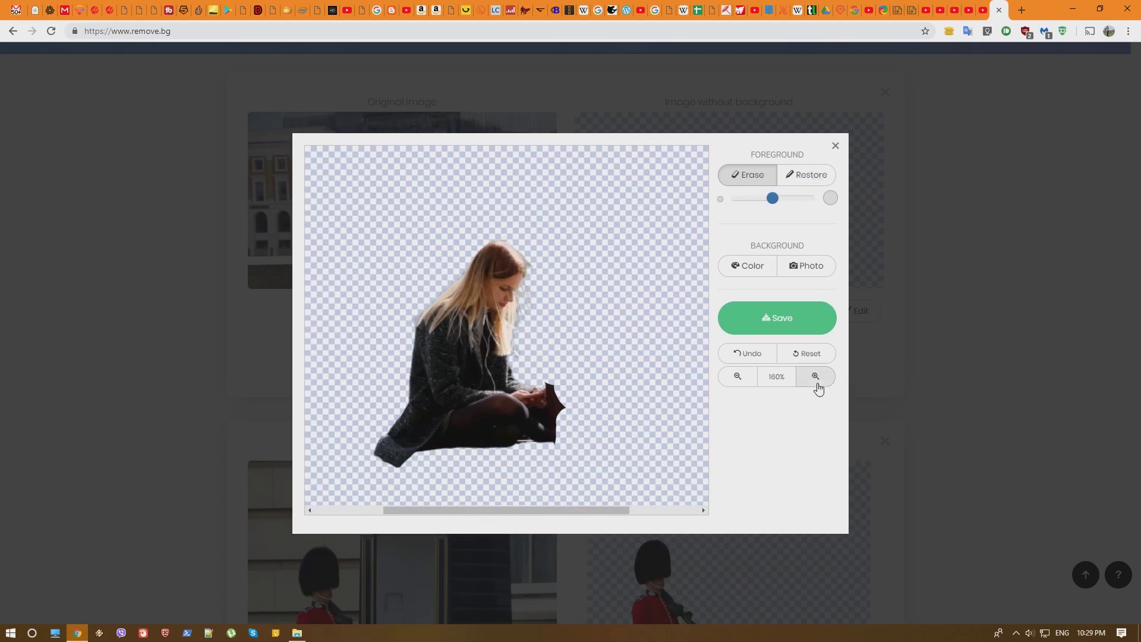
pyautogui.click(817, 384)
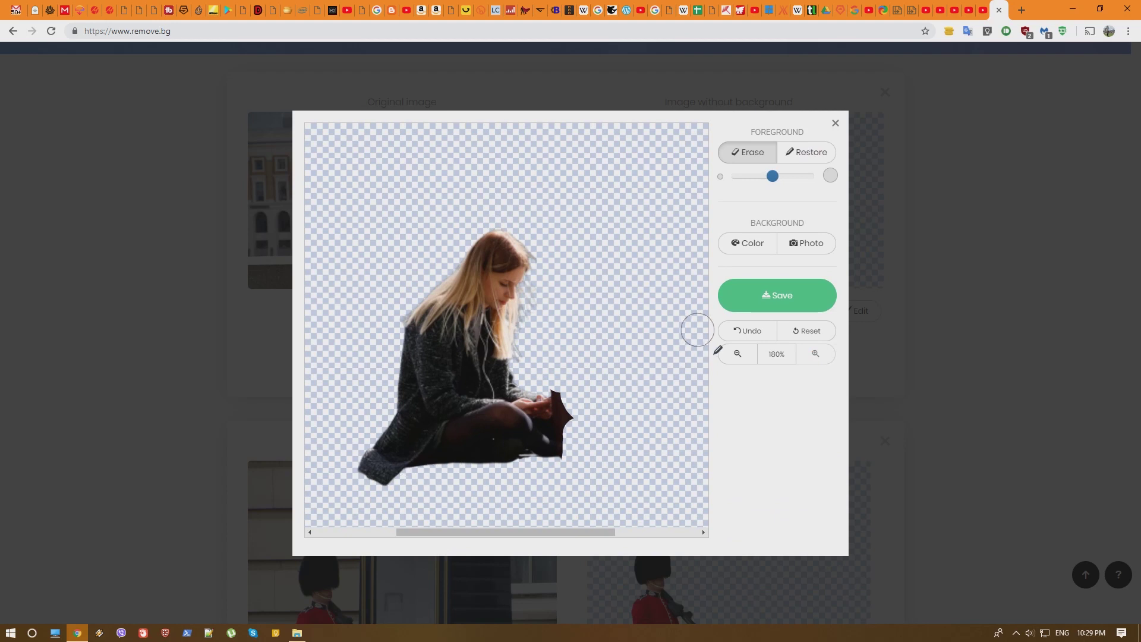
# Step: Apply the aerial city photo from the Unsplash list as the woman's background, then zoom back out
pyautogui.click(807, 248)
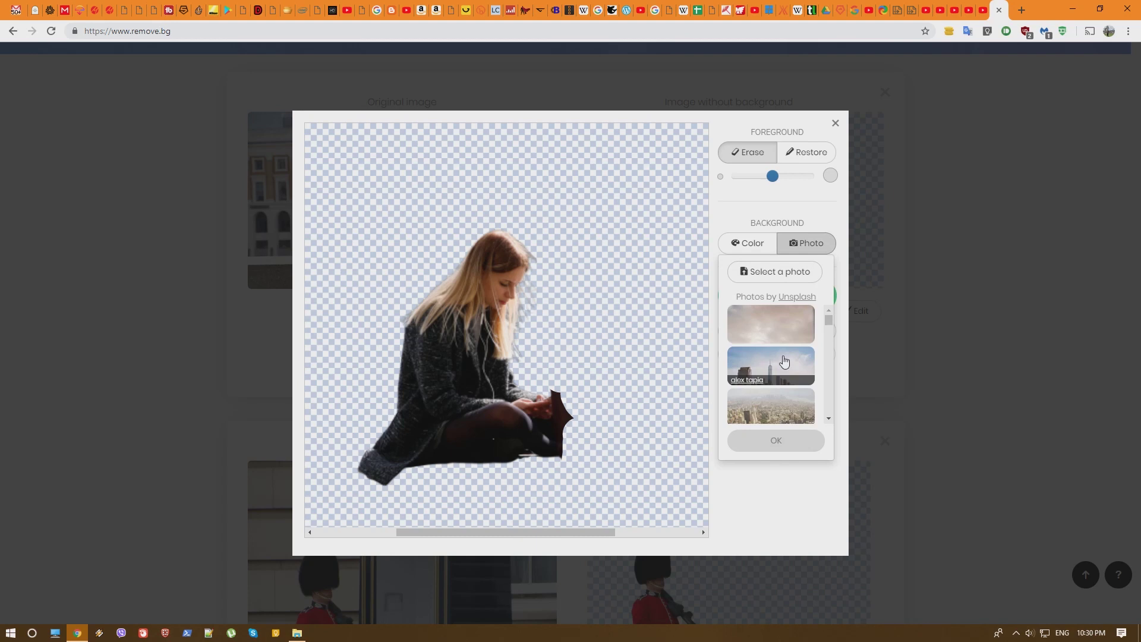
pyautogui.scroll(-5, 784, 363)
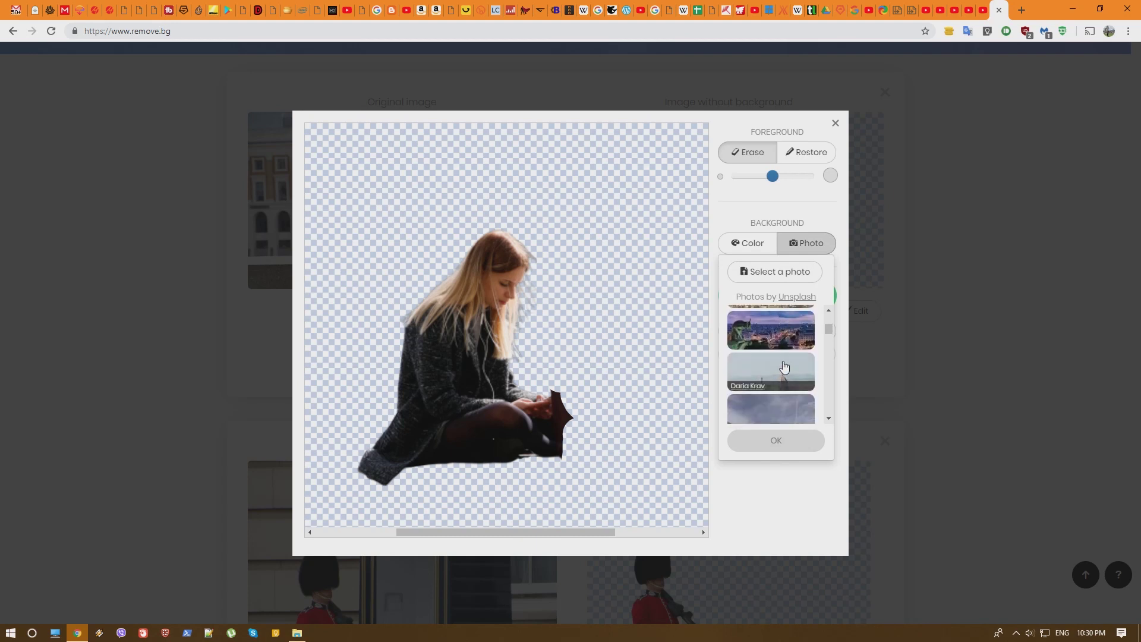
pyautogui.scroll(-4, 785, 368)
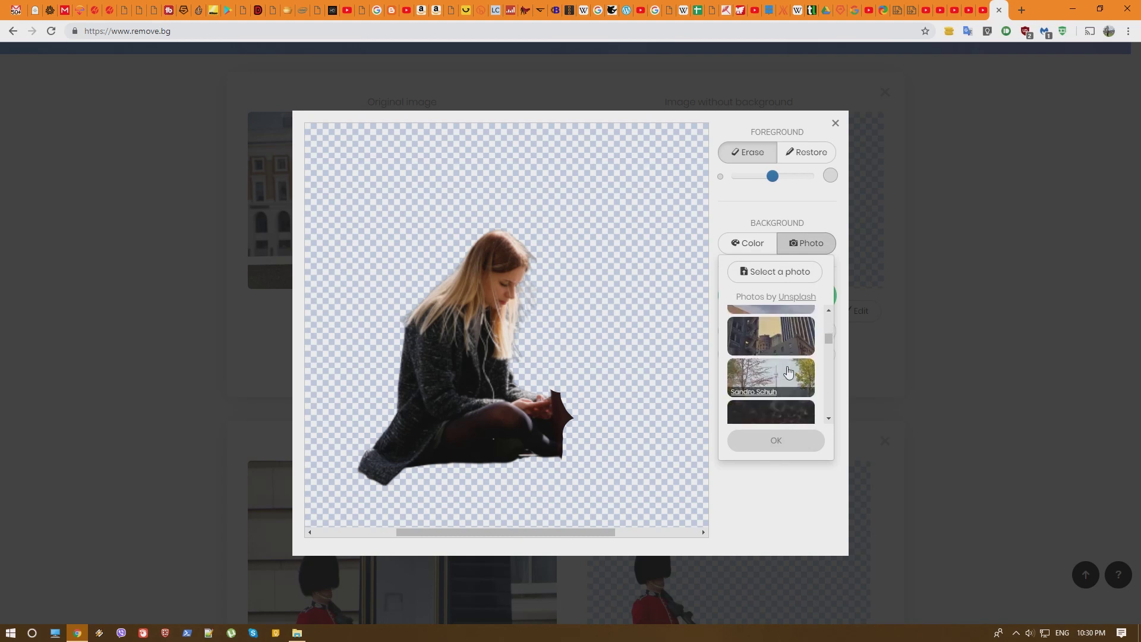
pyautogui.scroll(-4, 789, 372)
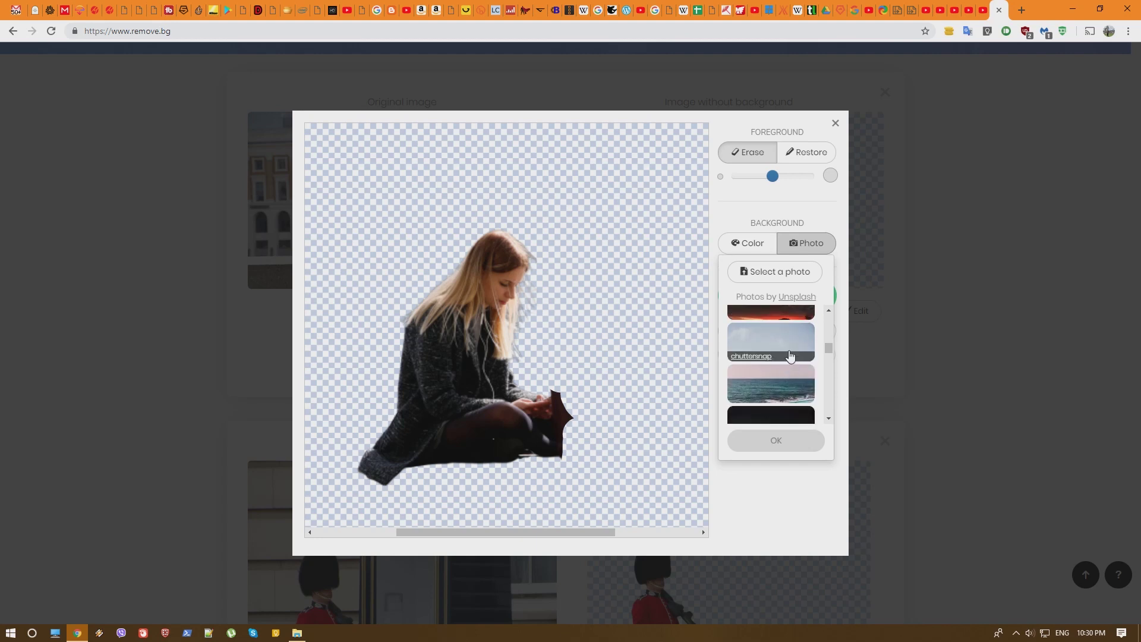
pyautogui.scroll(-4, 790, 355)
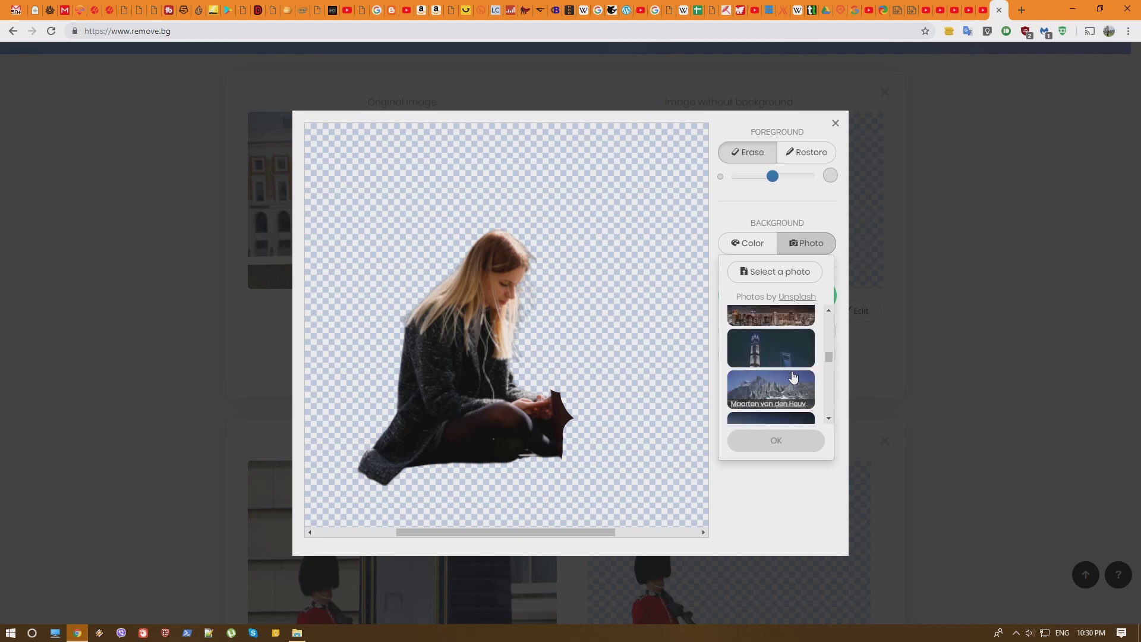
pyautogui.scroll(-3, 791, 387)
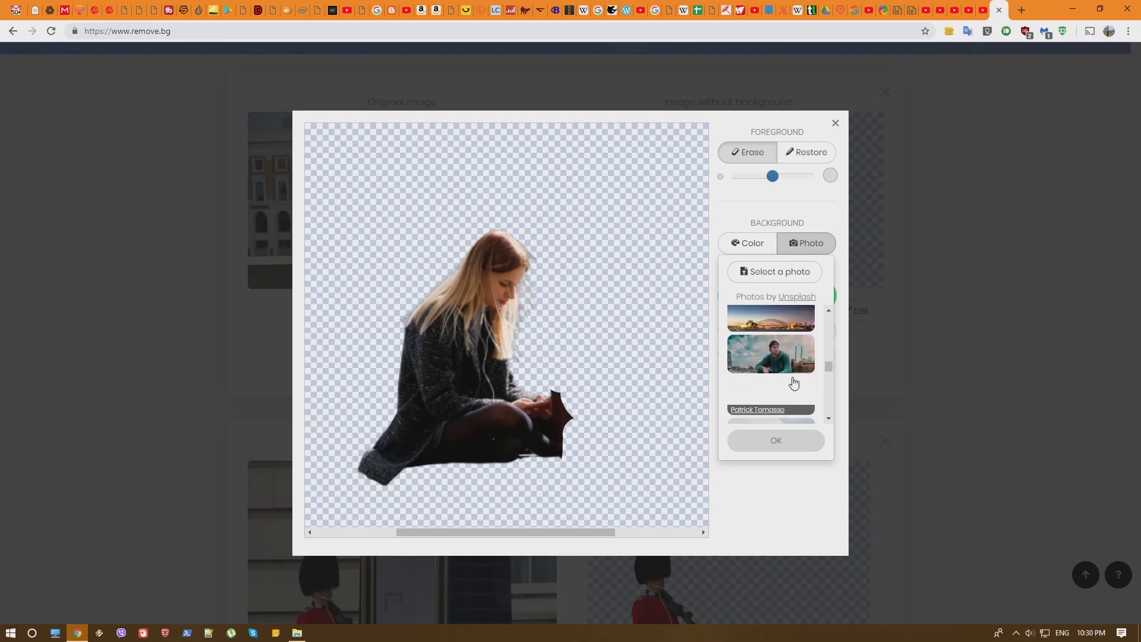
pyautogui.scroll(-2, 791, 354)
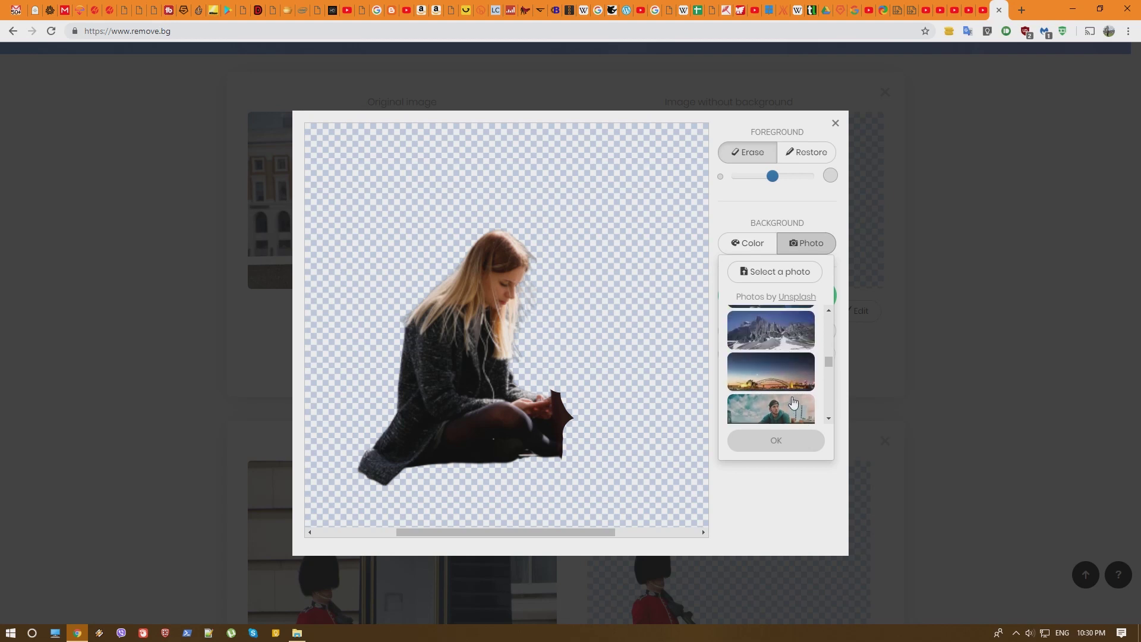
pyautogui.scroll(-3, 782, 381)
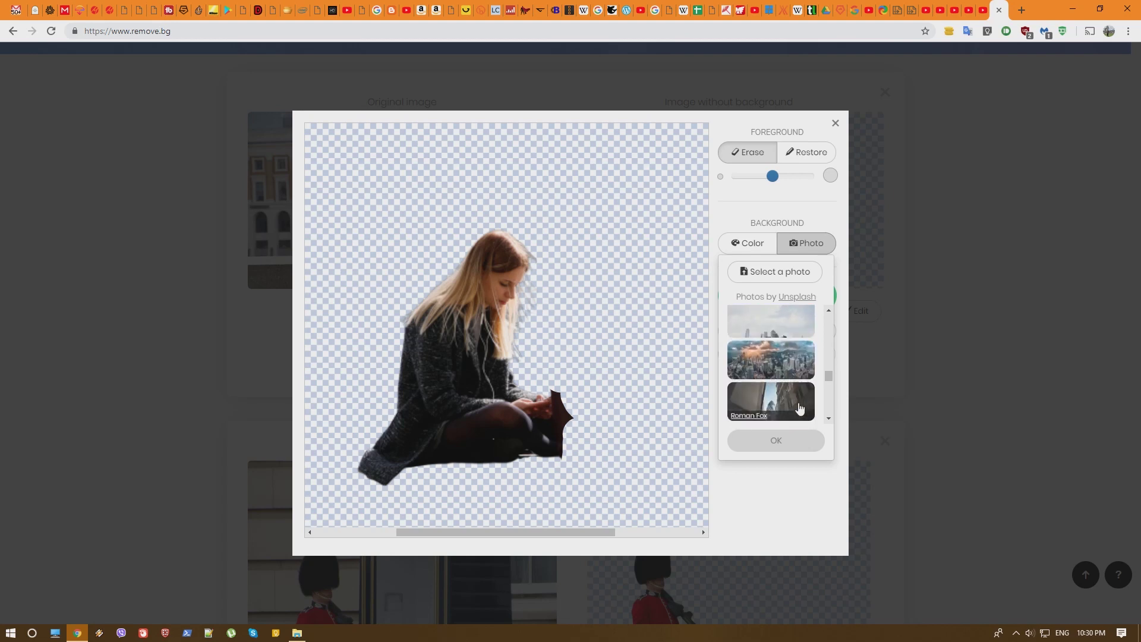
pyautogui.click(786, 370)
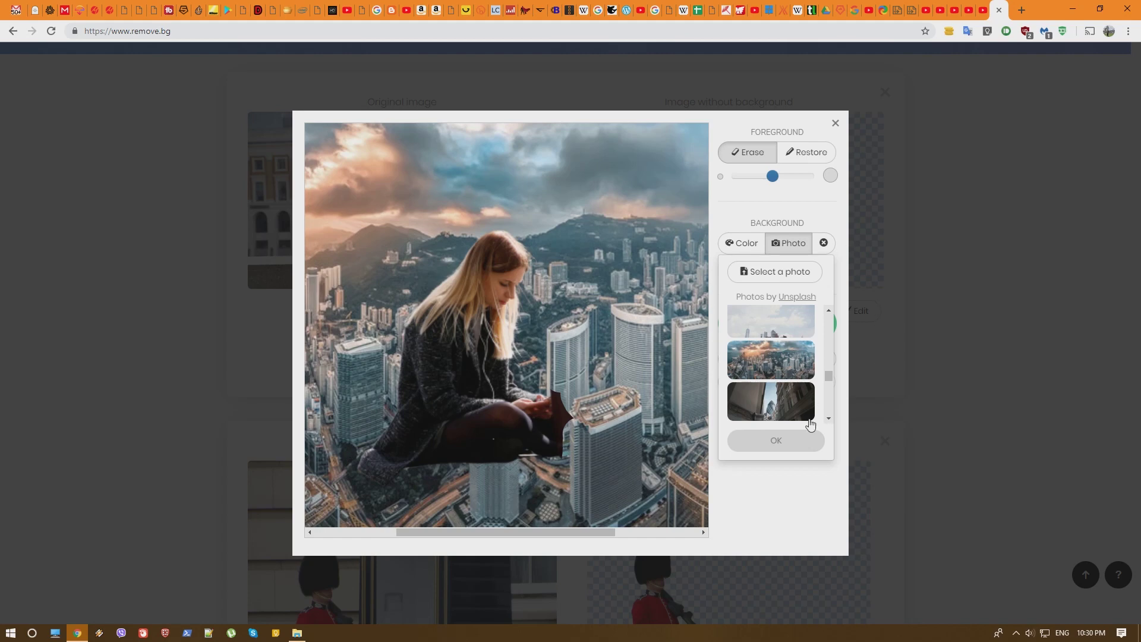
pyautogui.click(795, 443)
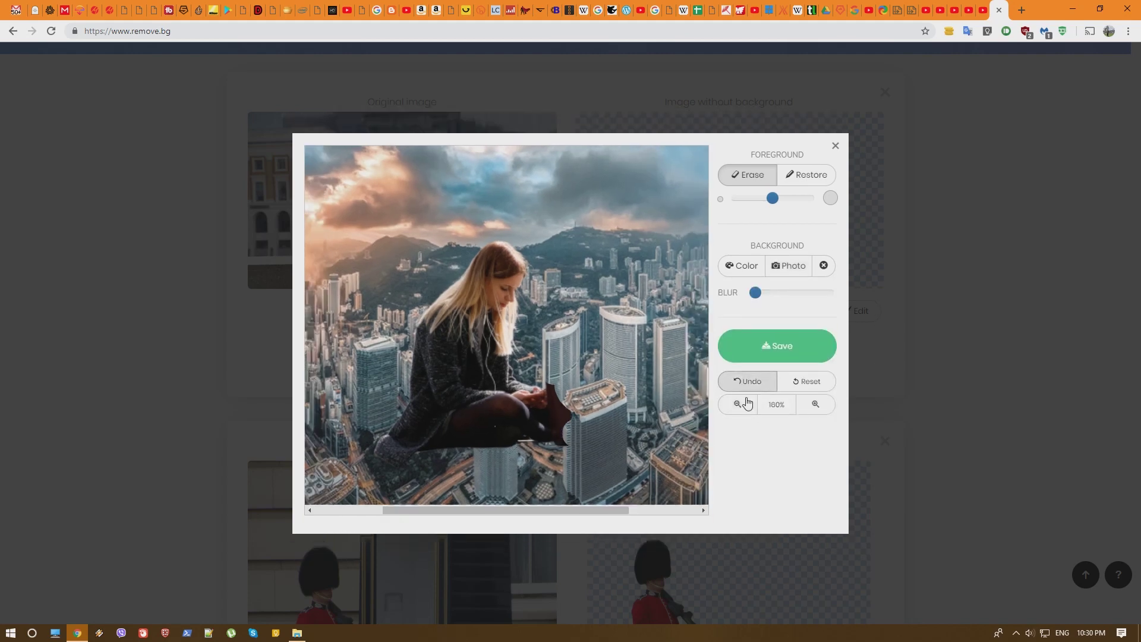
pyautogui.click(738, 404)
# Step: Close the editor and upload the skyscraper photo _MG_2328.jpg, which is rejected as unsupported
pyautogui.press('Escape')
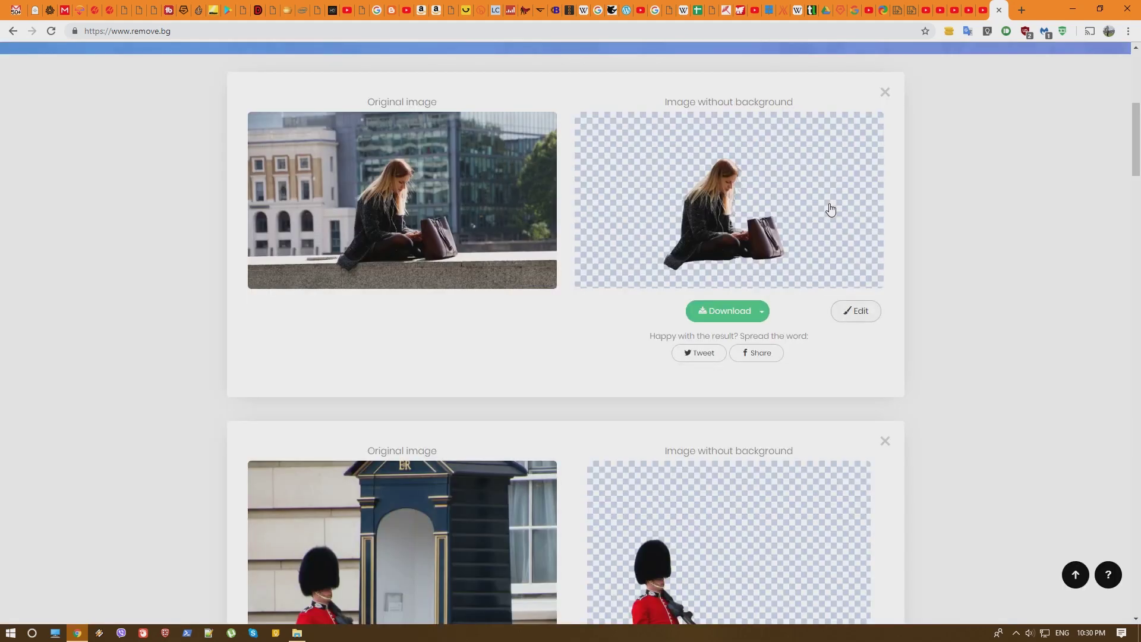
pyautogui.hotkey('alt', 'Tab')
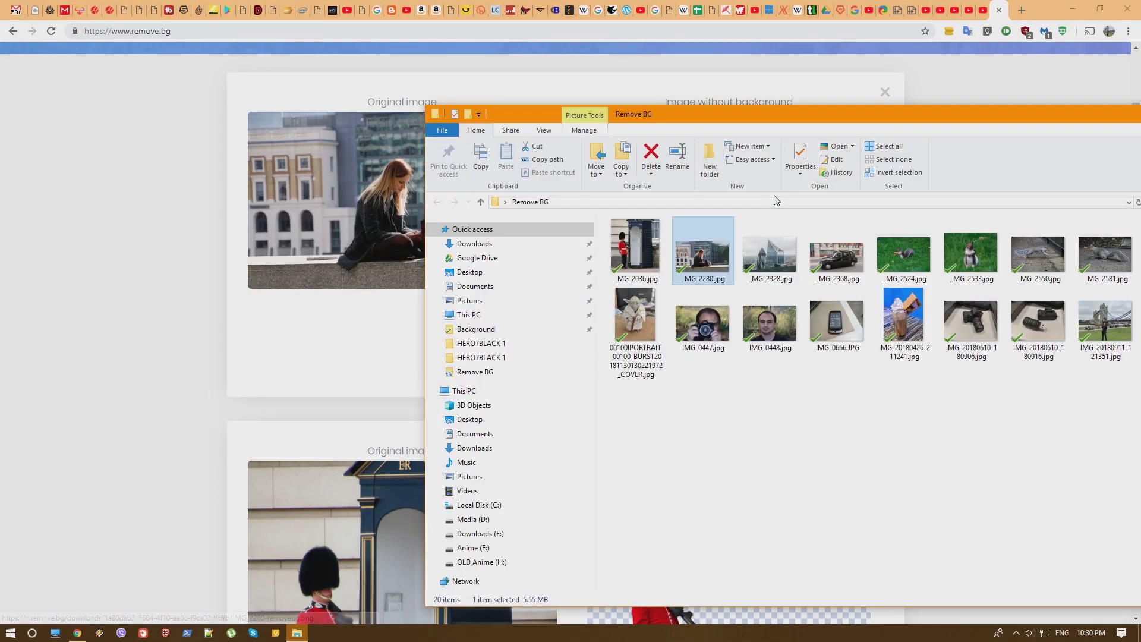
pyautogui.click(776, 263)
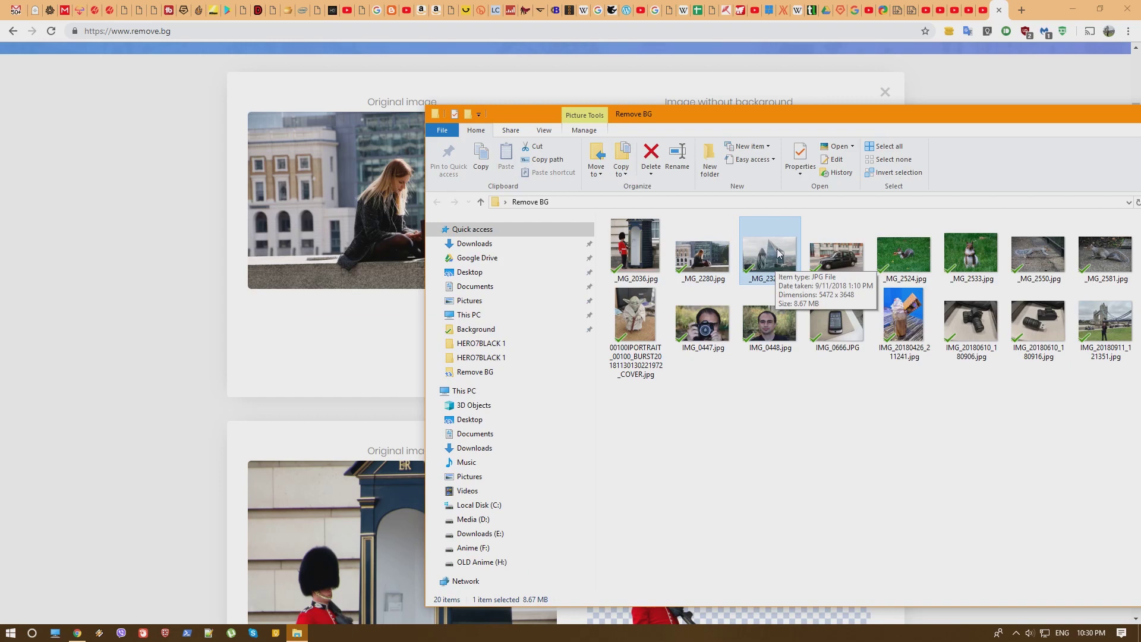
pyautogui.moveTo(778, 265); pyautogui.dragTo(286, 291)
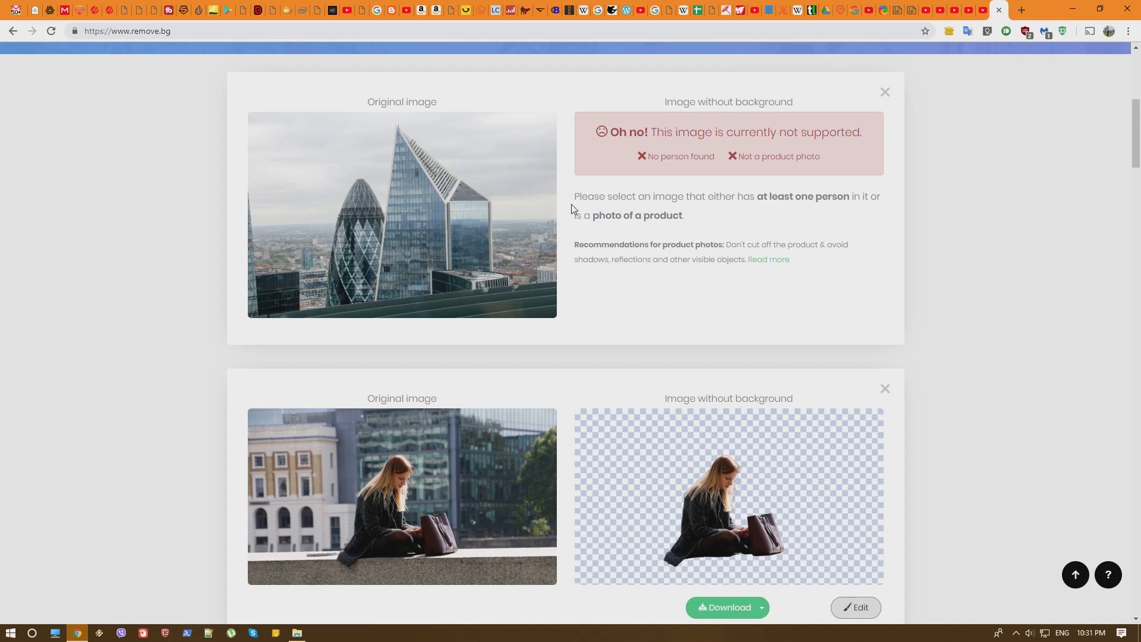
# Step: Upload the black taxi photo _MG_2368.jpg, which is also rejected as unsupported
pyautogui.hotkey('alt', 'Tab')
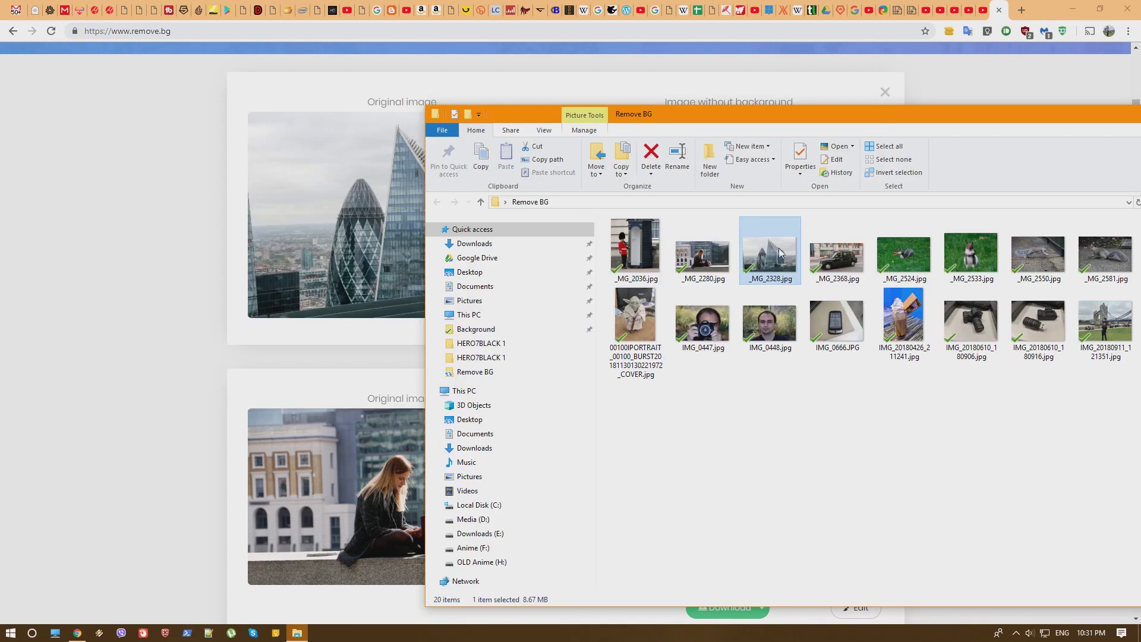
pyautogui.moveTo(844, 256); pyautogui.dragTo(296, 227)
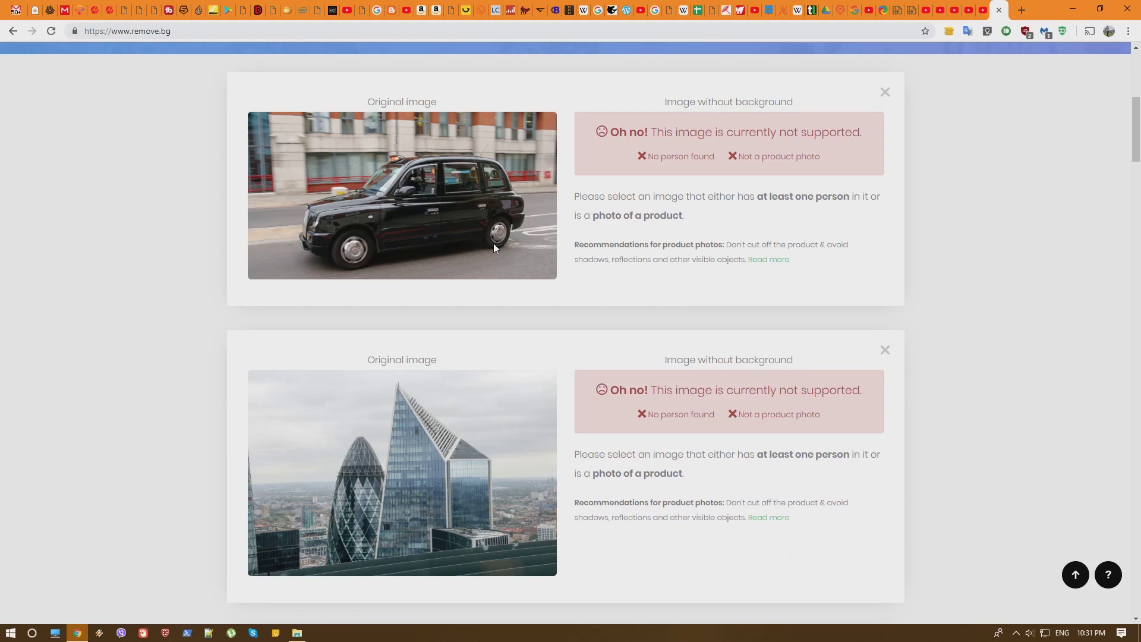
pyautogui.hotkey('alt', 'Tab')
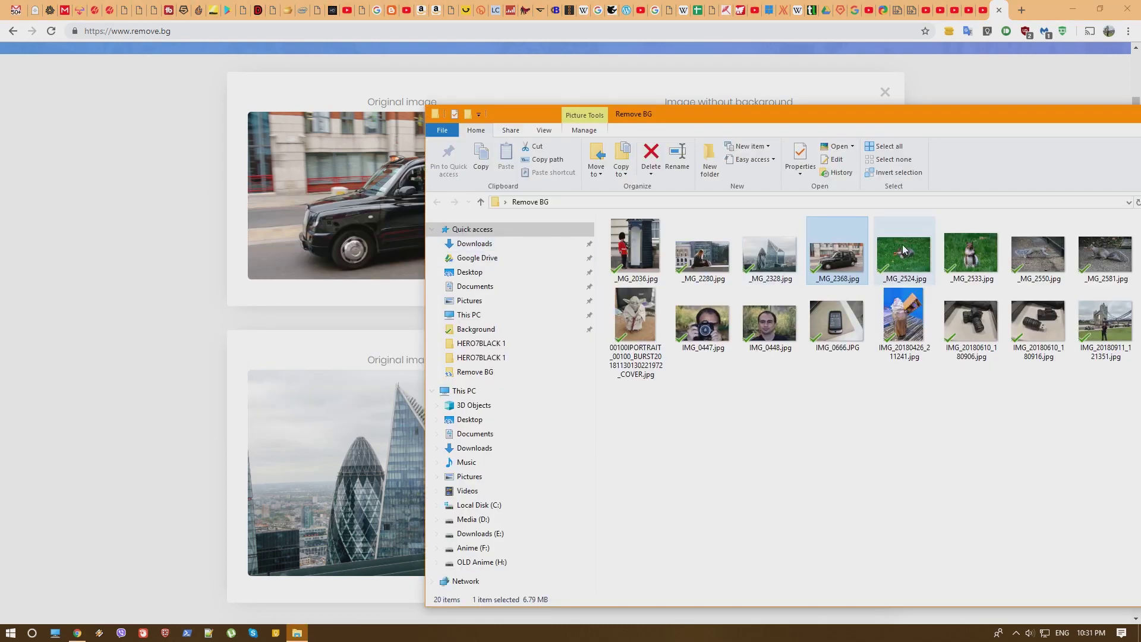
# Step: Upload squirrel photos _MG_2524.jpg and _MG_2533.jpg; both are rejected with no person or product found
pyautogui.moveTo(904, 248); pyautogui.dragTo(333, 237)
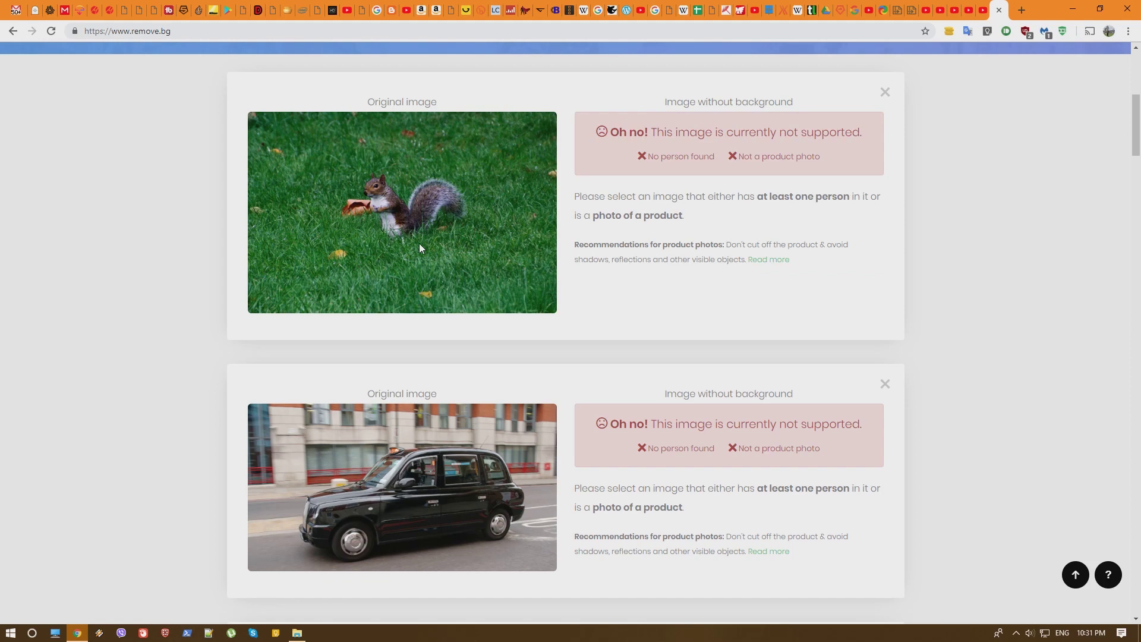
pyautogui.hotkey('alt', 'Tab')
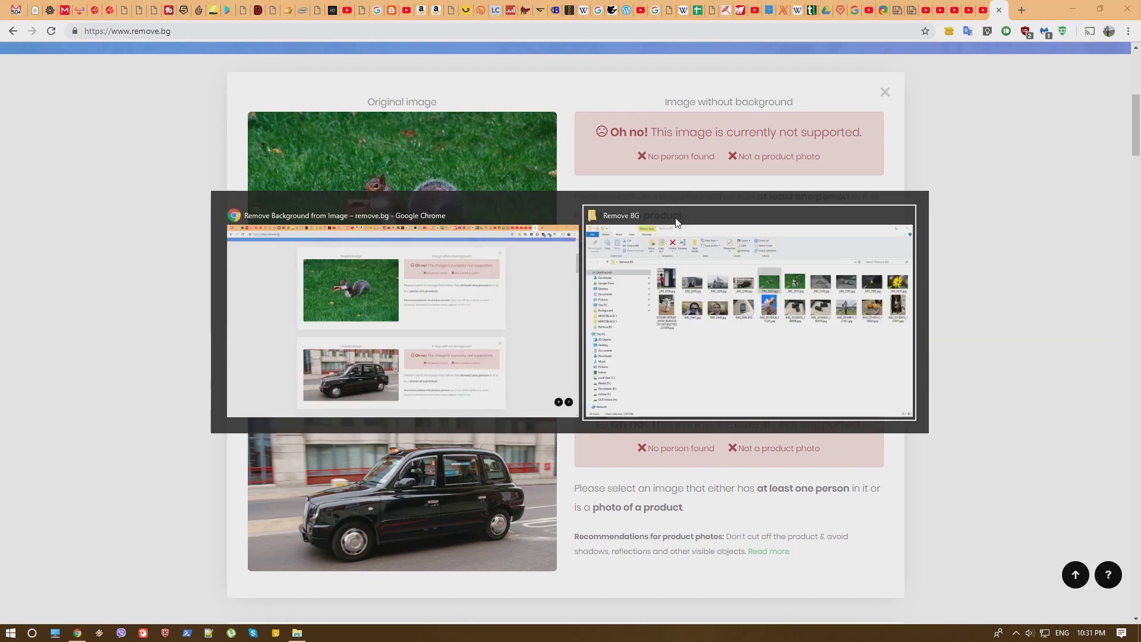
pyautogui.moveTo(396, 236); pyautogui.dragTo(344, 238)
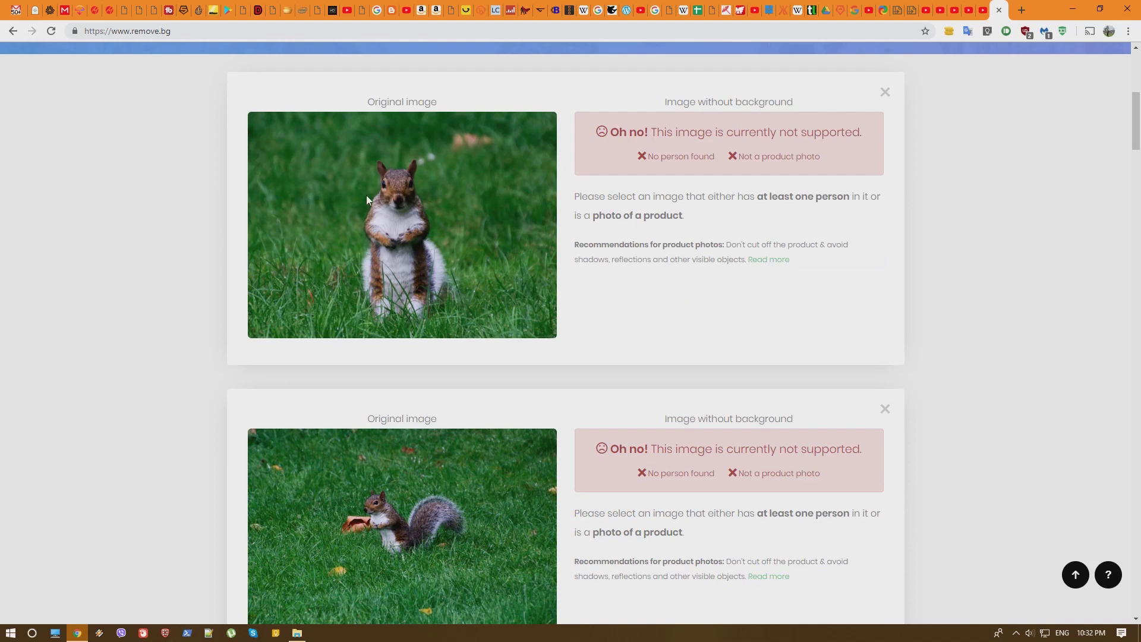
# Step: Upload the Yoda figurine photo and see the 'not supported' message
pyautogui.hotkey('alt', 'Tab')
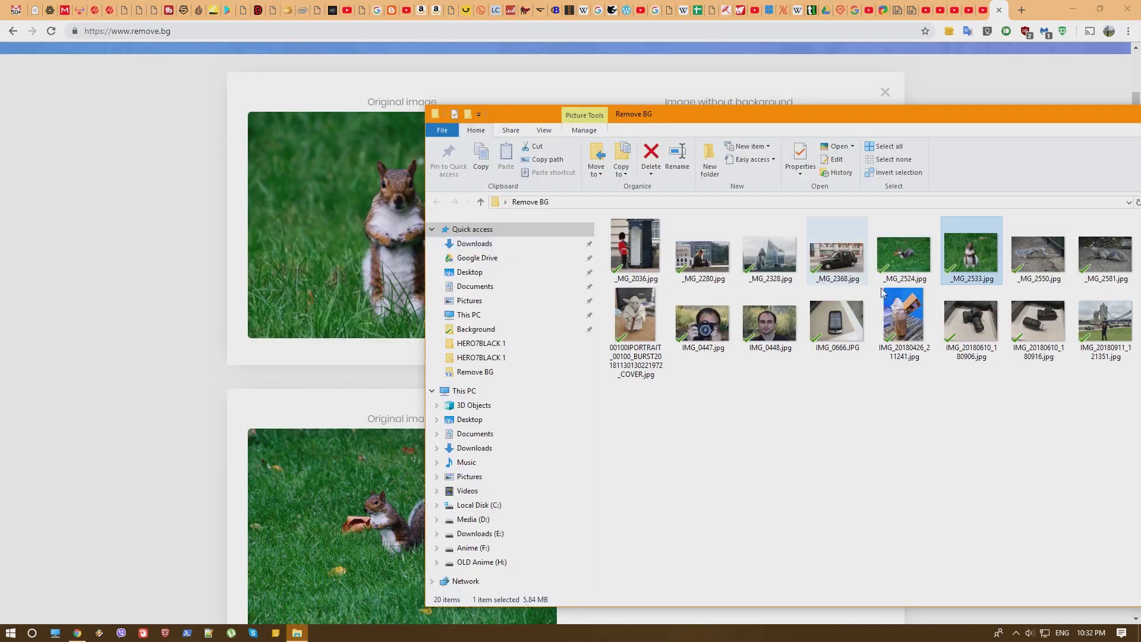
pyautogui.moveTo(1039, 264); pyautogui.dragTo(1037, 259)
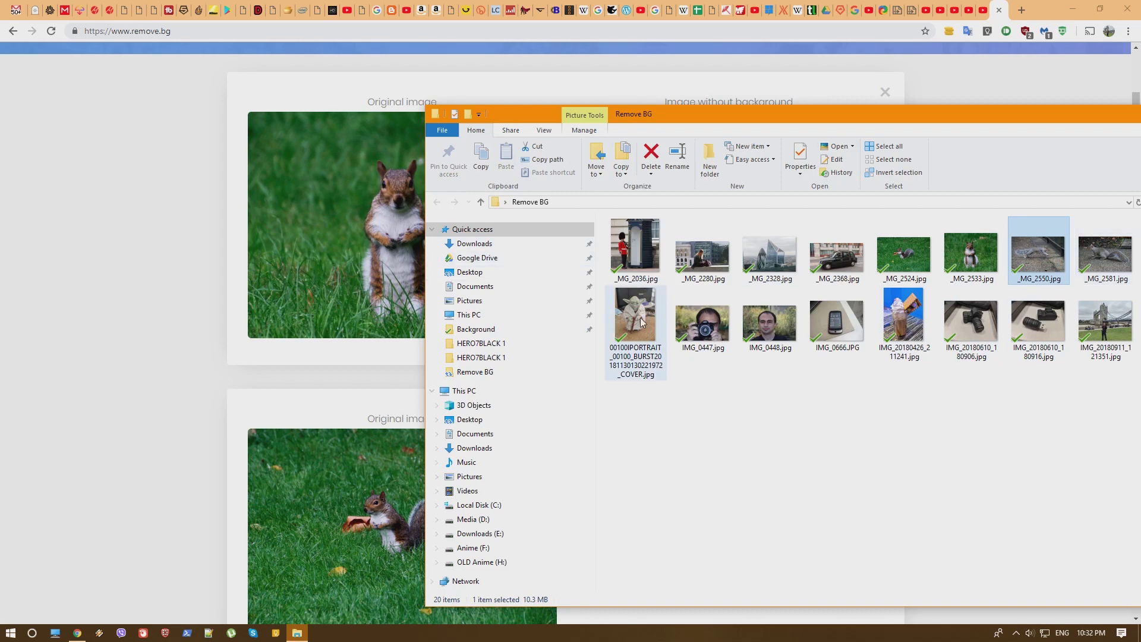
pyautogui.moveTo(640, 323); pyautogui.dragTo(321, 280)
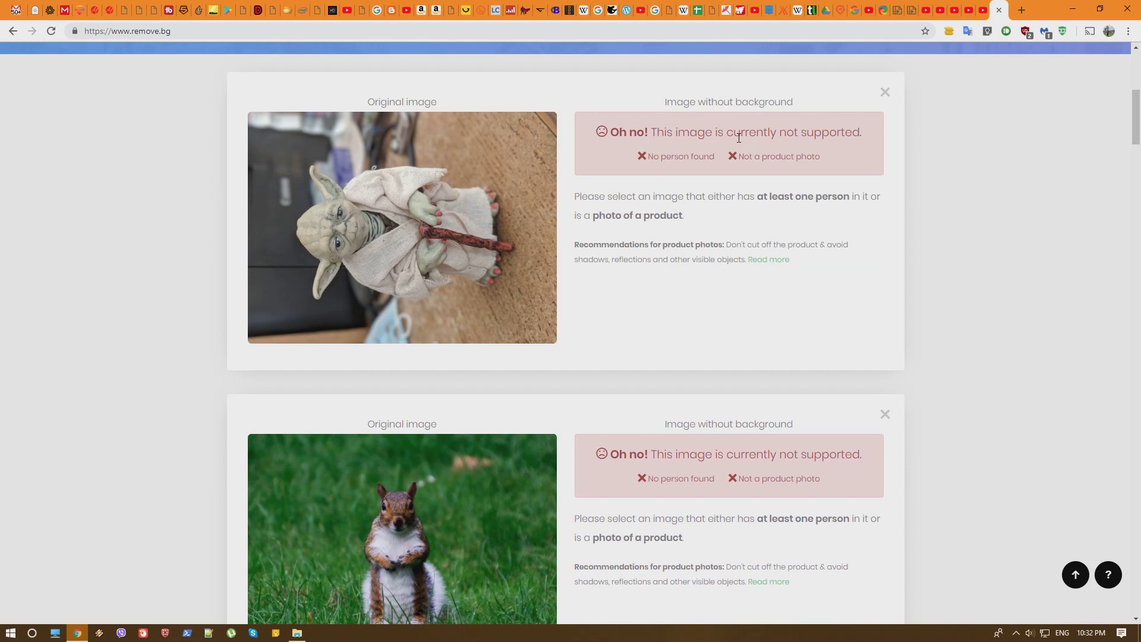
pyautogui.hotkey('alt', 'Tab')
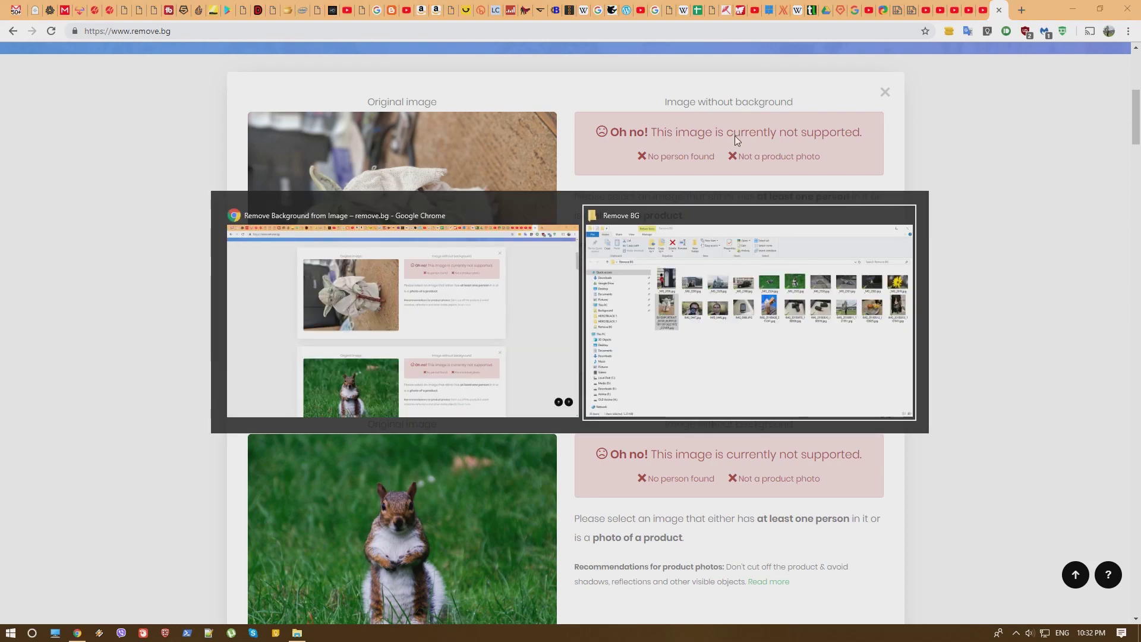
# Step: Upload IMG_0447.jpg of the man holding a Canon camera and open its cutout in the editor
pyautogui.moveTo(711, 334); pyautogui.dragTo(276, 270)
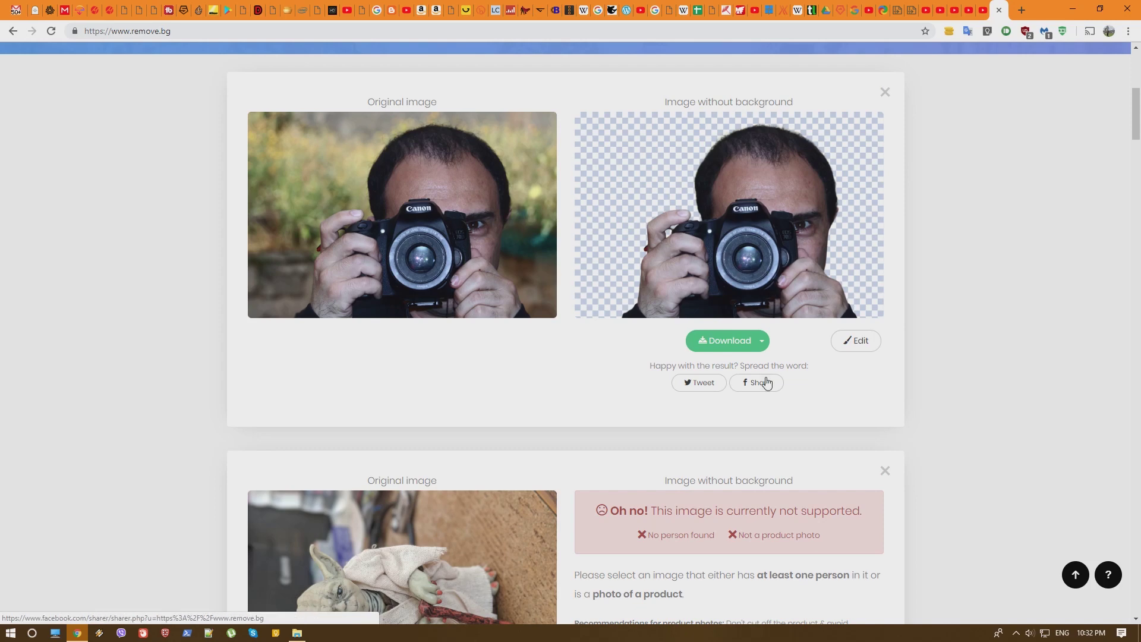
pyautogui.click(854, 346)
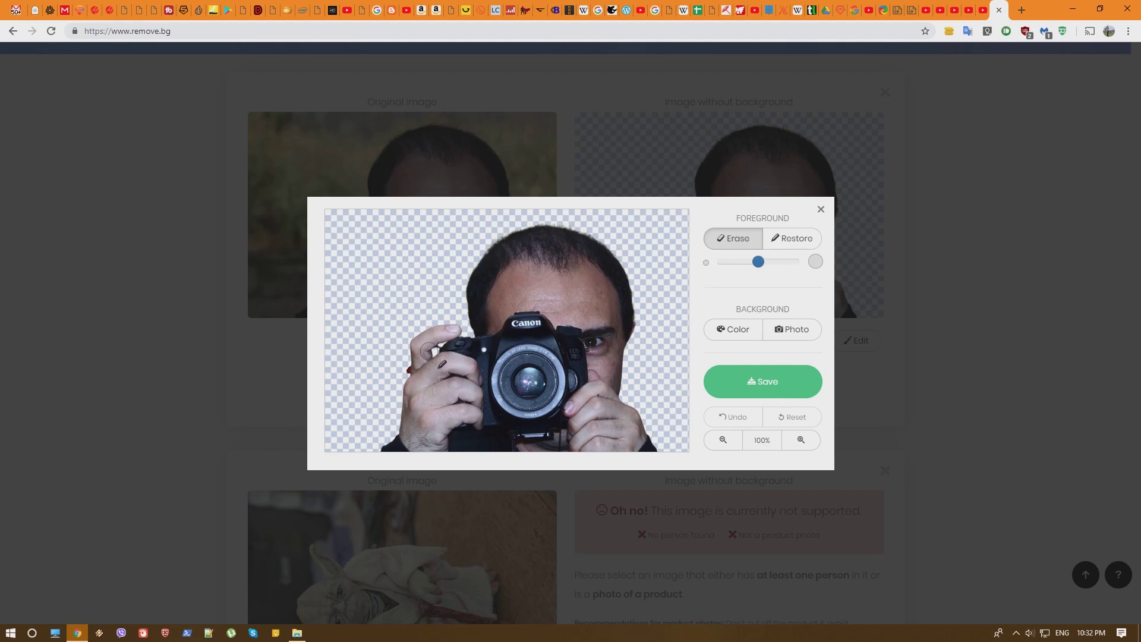
# Step: Zoom the camera portrait cutout to 160%, pan across it, then close the editor unchanged
pyautogui.click(799, 439)
pyautogui.click(798, 416)
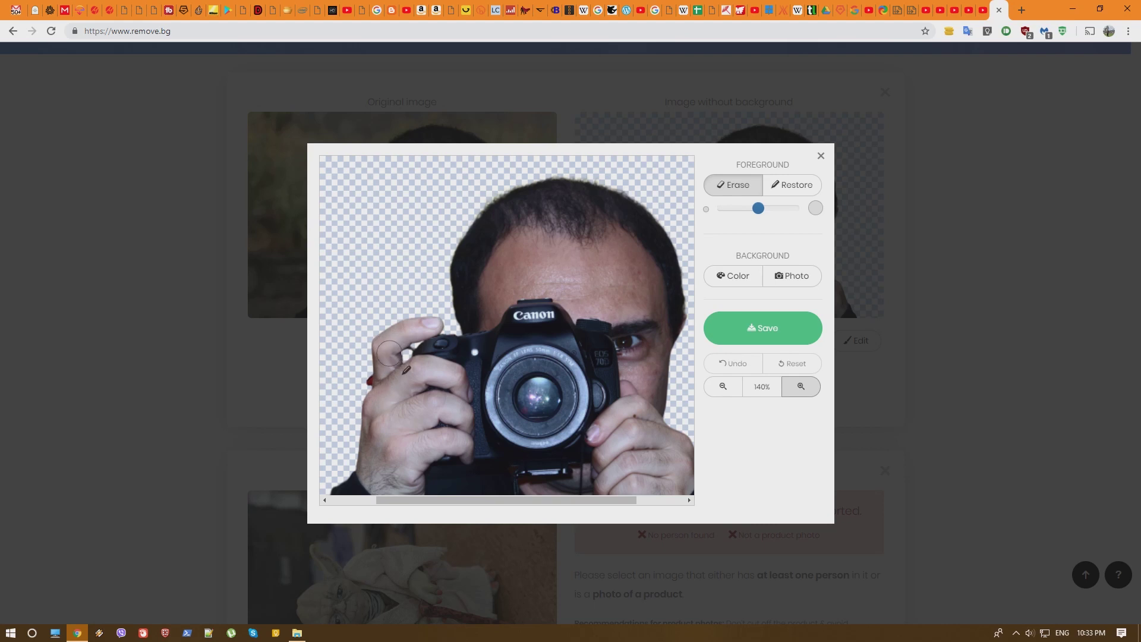
pyautogui.click(798, 388)
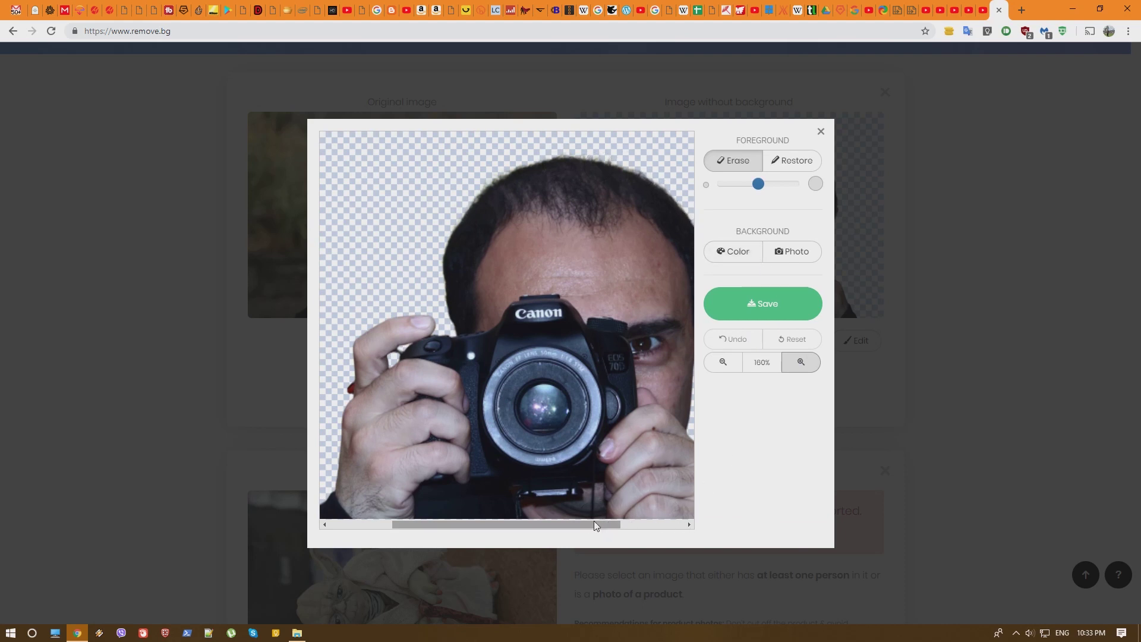
pyautogui.moveTo(594, 520); pyautogui.dragTo(690, 509)
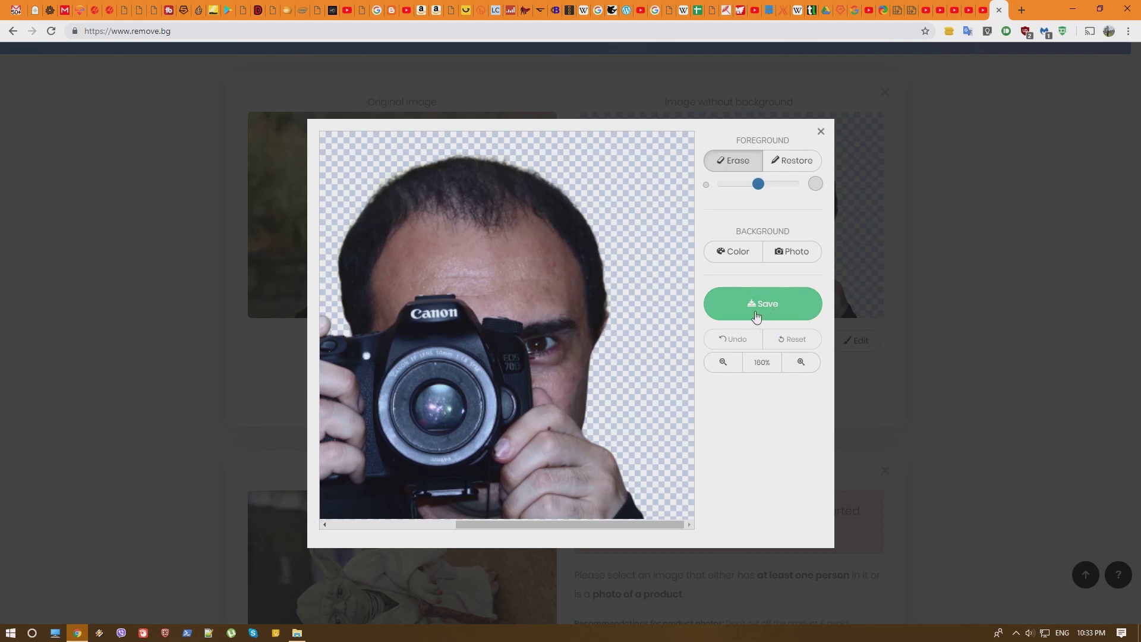
pyautogui.click(821, 132)
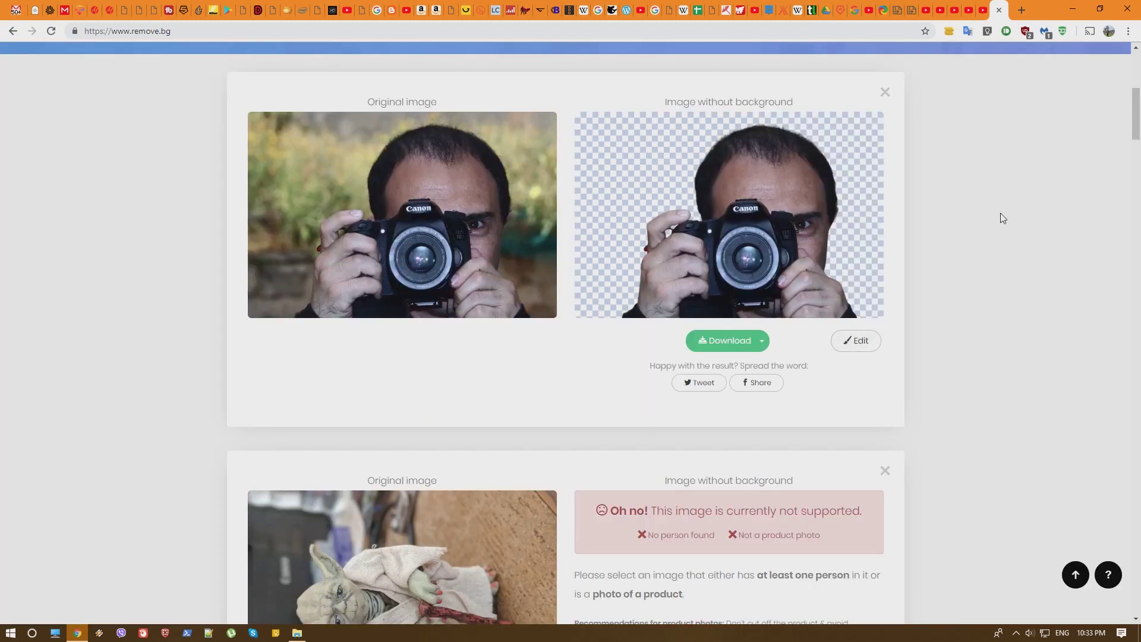
# Step: Upload the phone photo IMG_0666.JPG and open its cutout in the editor
pyautogui.hotkey('alt', 'Tab')
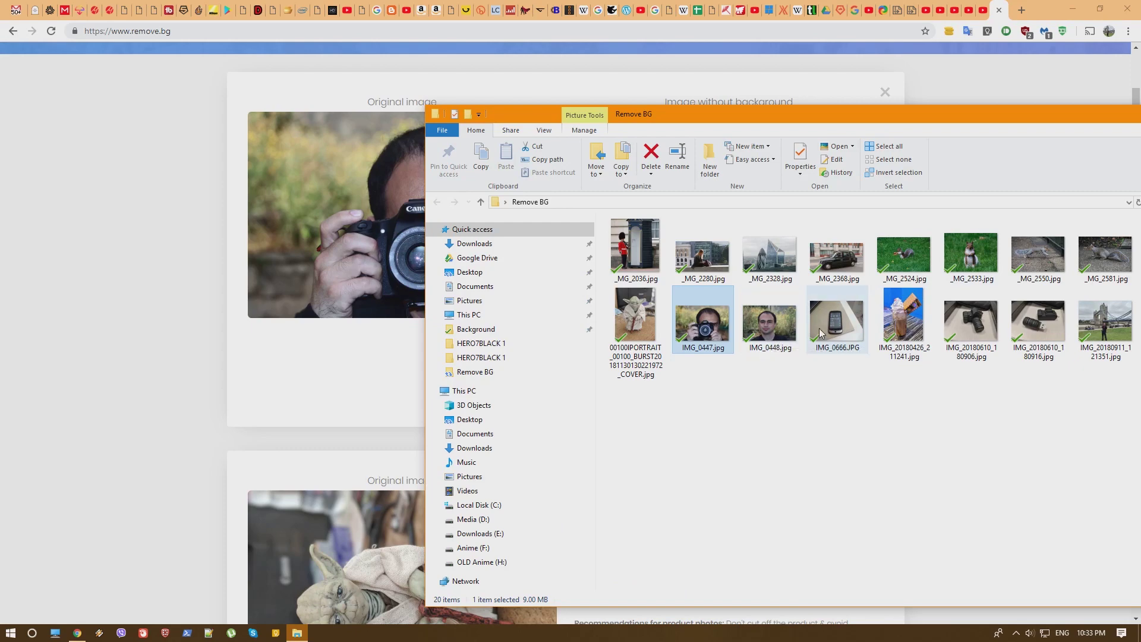
pyautogui.moveTo(703, 324); pyautogui.dragTo(317, 334)
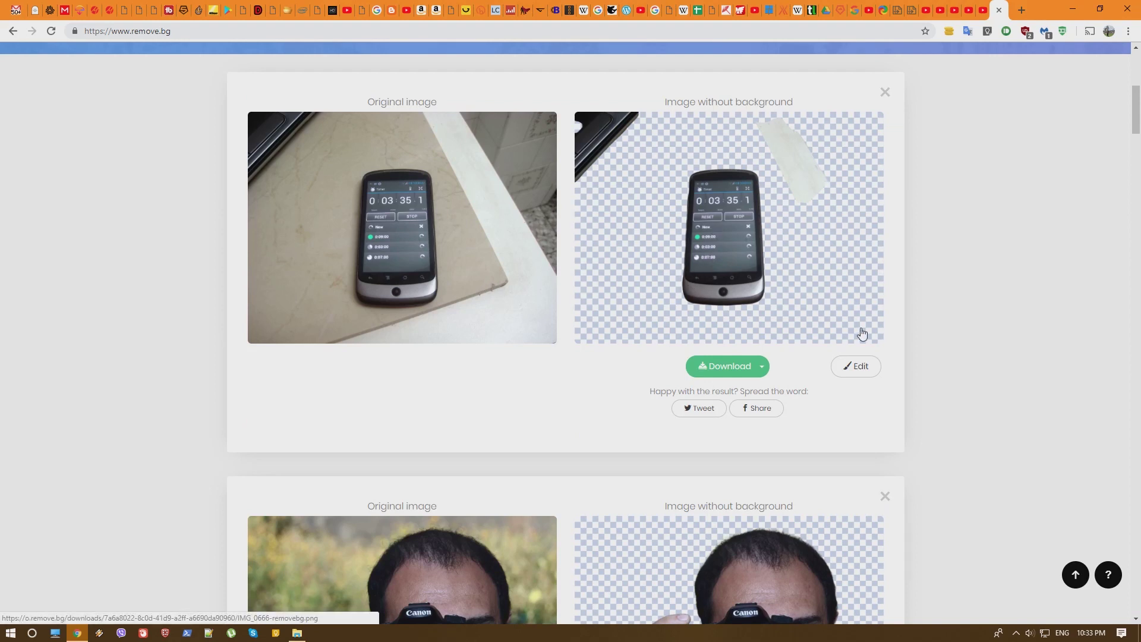
pyautogui.click(860, 366)
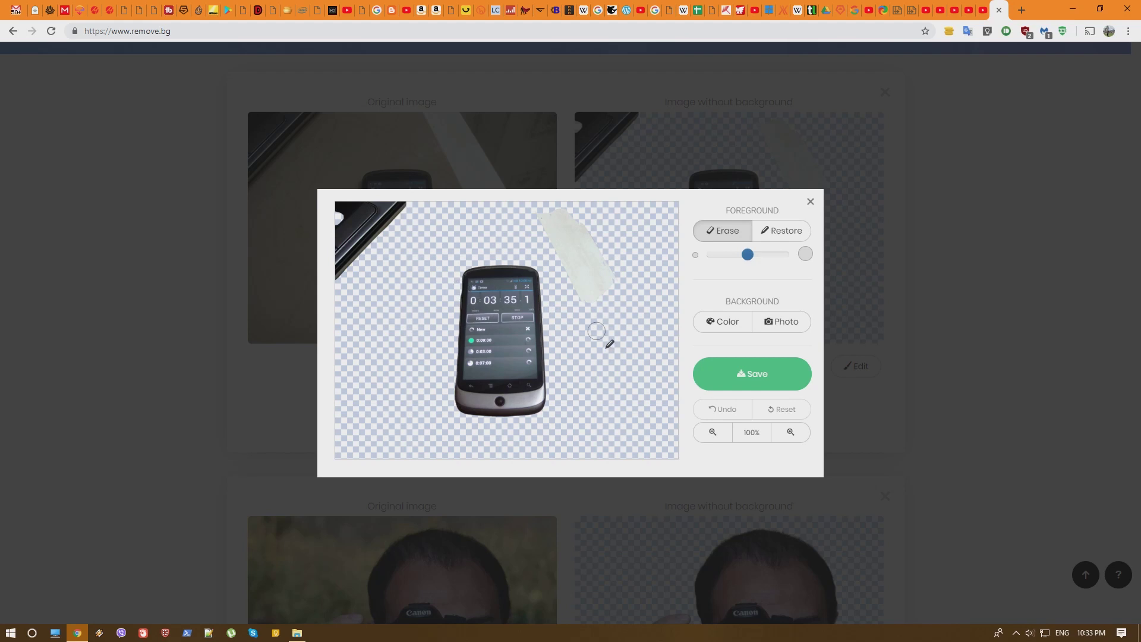
# Step: Erase the leftover tape and the dark top-left corner from the phone cut-out, then close the editor
pyautogui.moveTo(591, 314)
pyautogui.mouseDown()
pyautogui.moveTo(540, 211)
pyautogui.moveTo(588, 250)
pyautogui.moveTo(560, 205)
pyautogui.moveTo(614, 302)
pyautogui.mouseUp()
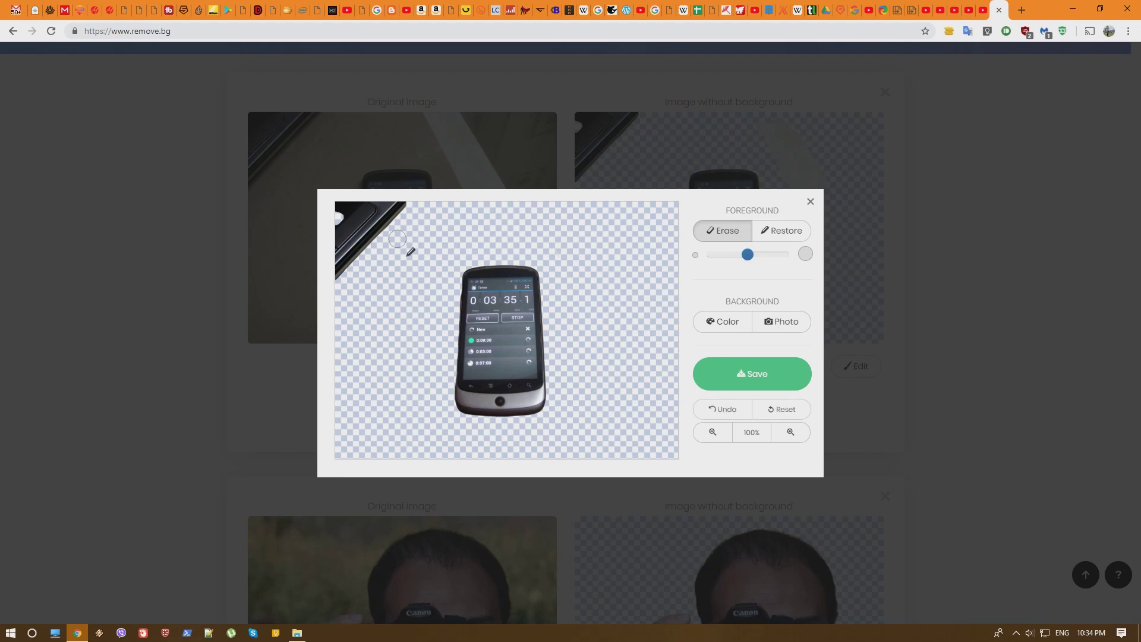
pyautogui.moveTo(350, 281)
pyautogui.mouseDown()
pyautogui.moveTo(373, 253)
pyautogui.moveTo(349, 274)
pyautogui.moveTo(368, 231)
pyautogui.moveTo(349, 246)
pyautogui.moveTo(350, 297)
pyautogui.moveTo(338, 267)
pyautogui.moveTo(351, 238)
pyautogui.moveTo(340, 195)
pyautogui.moveTo(377, 216)
pyautogui.moveTo(379, 240)
pyautogui.moveTo(397, 216)
pyautogui.mouseUp()
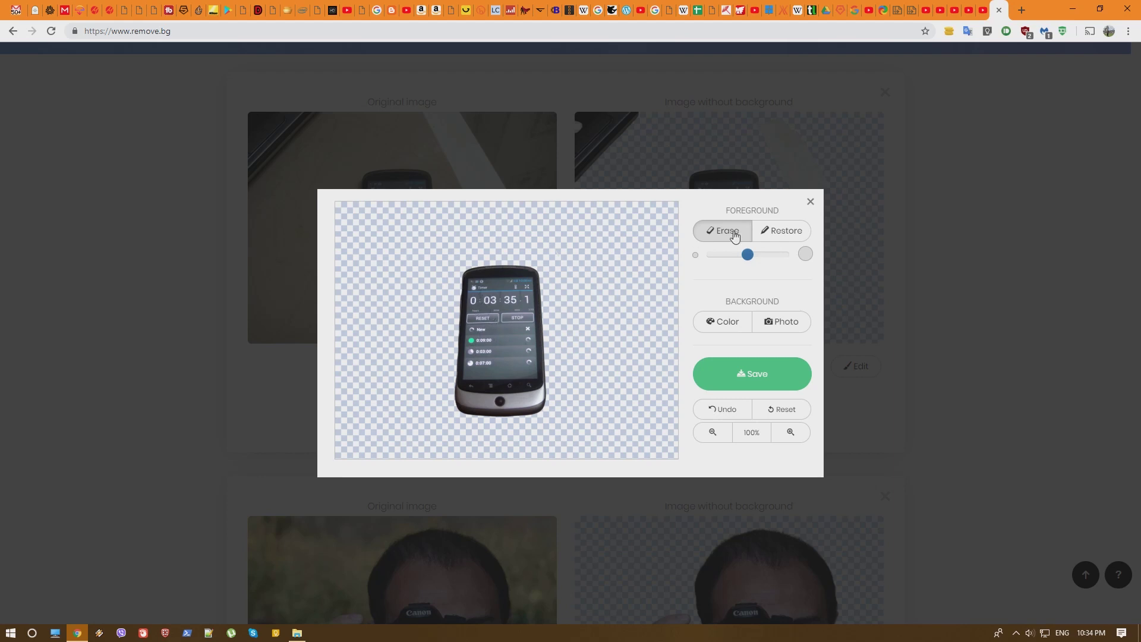
pyautogui.click(810, 203)
# Step: Upload the milkshake photo IMG_20180426 and see it rejected as an unsupported image
pyautogui.hotkey('alt', 'Tab')
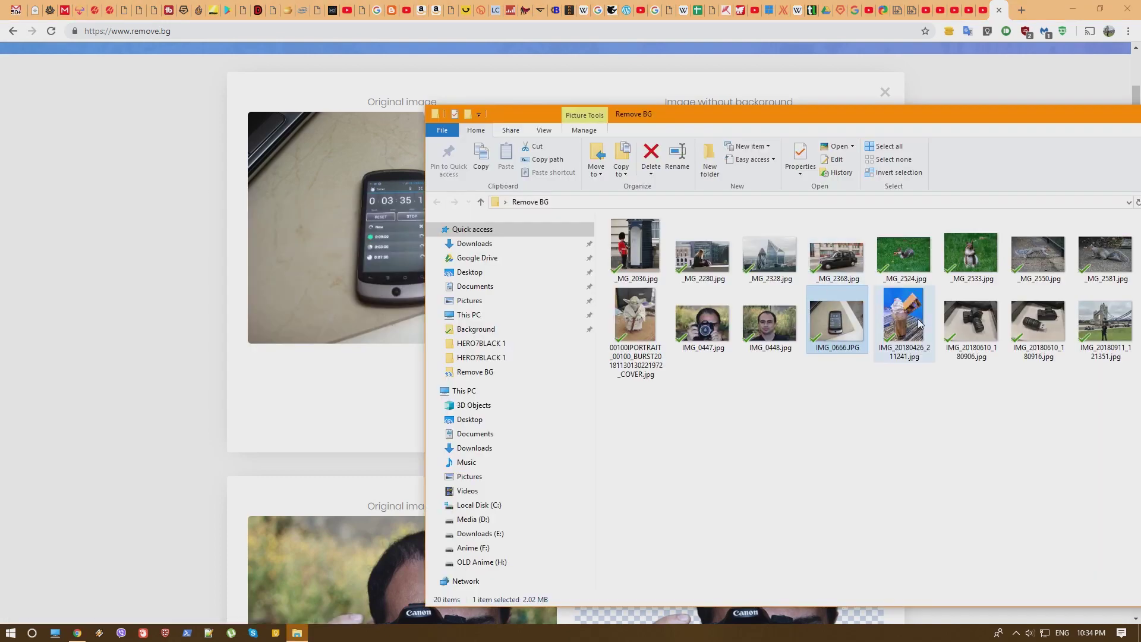
pyautogui.moveTo(906, 321); pyautogui.dragTo(320, 323)
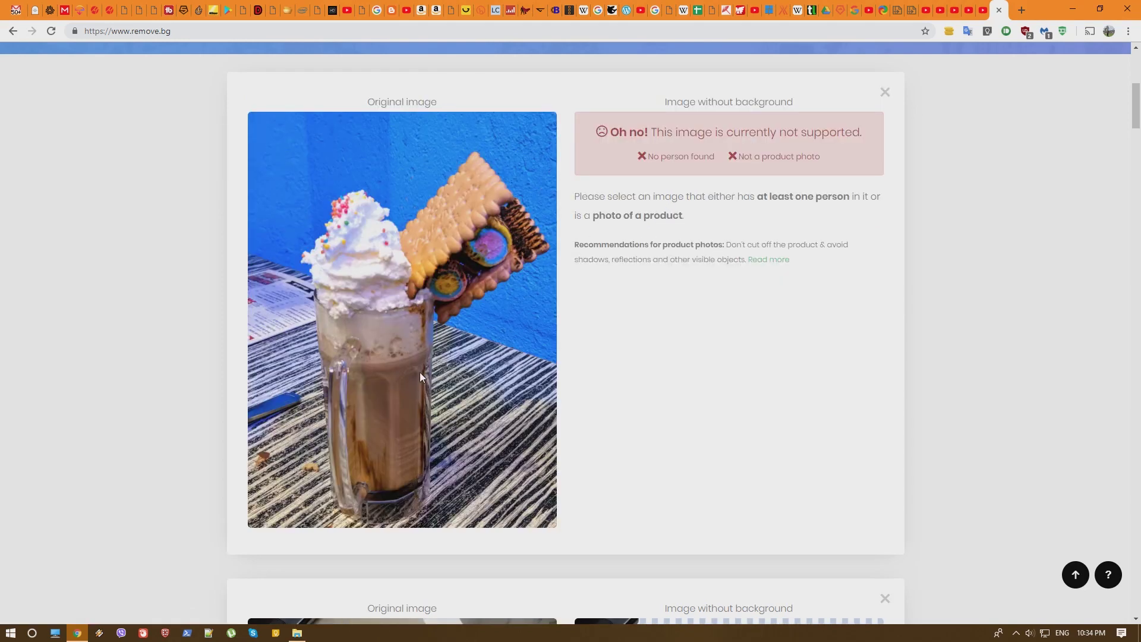
pyautogui.hotkey('alt', 'Tab')
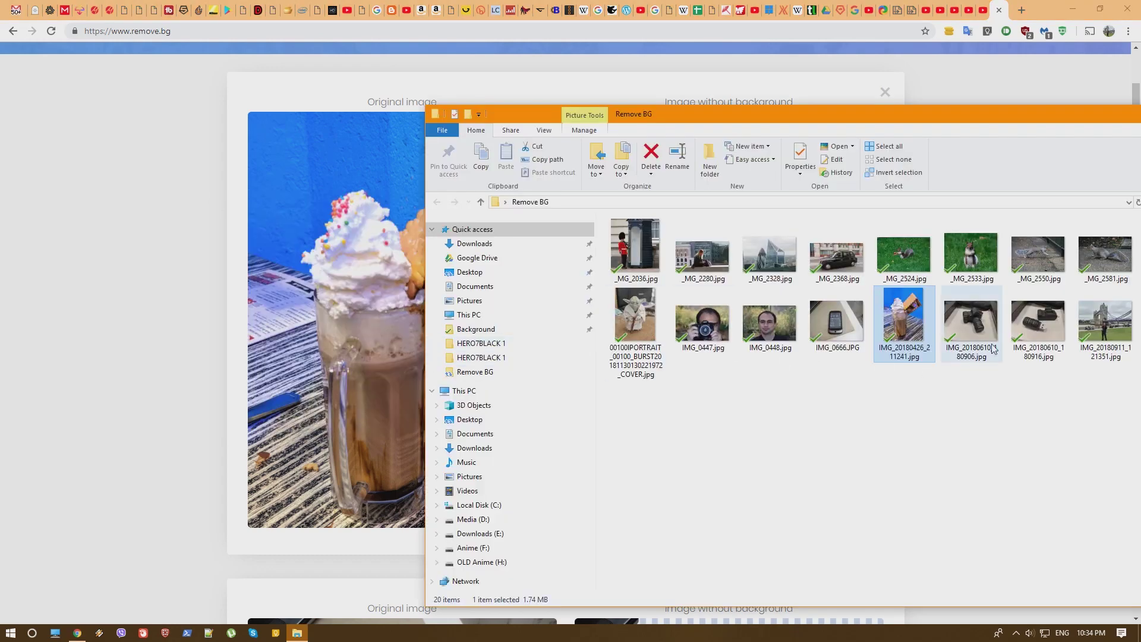
# Step: Upload IMG_20180610_180906.jpg and IMG_20180610_180916.jpg to get both toy camera cut-outs
pyautogui.moveTo(979, 334); pyautogui.dragTo(266, 316)
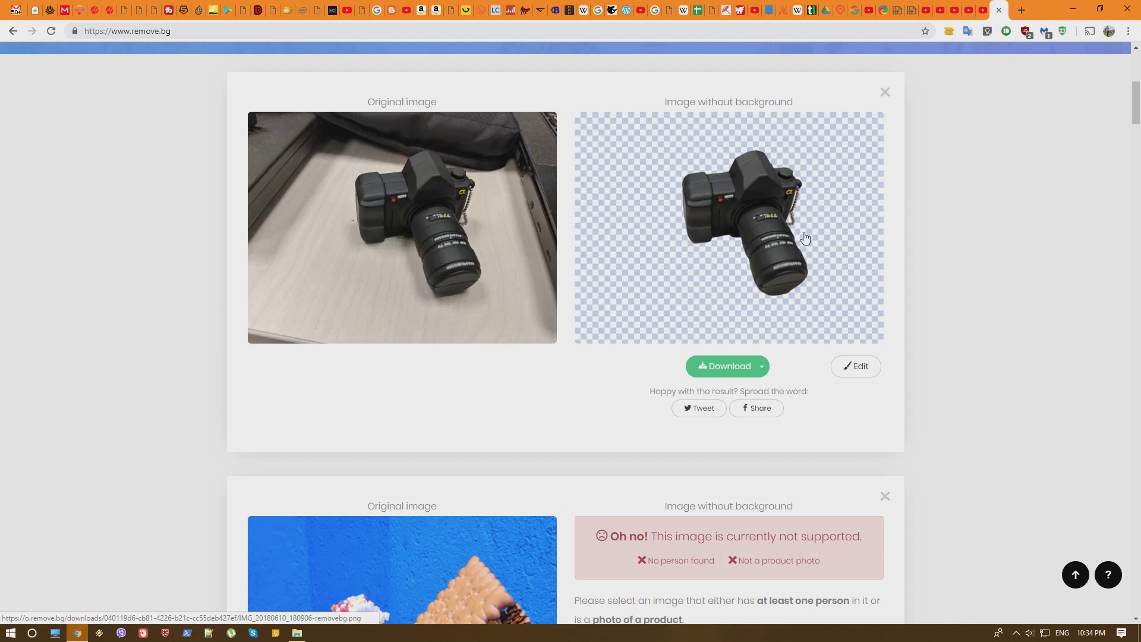
pyautogui.hotkey('alt', 'Tab')
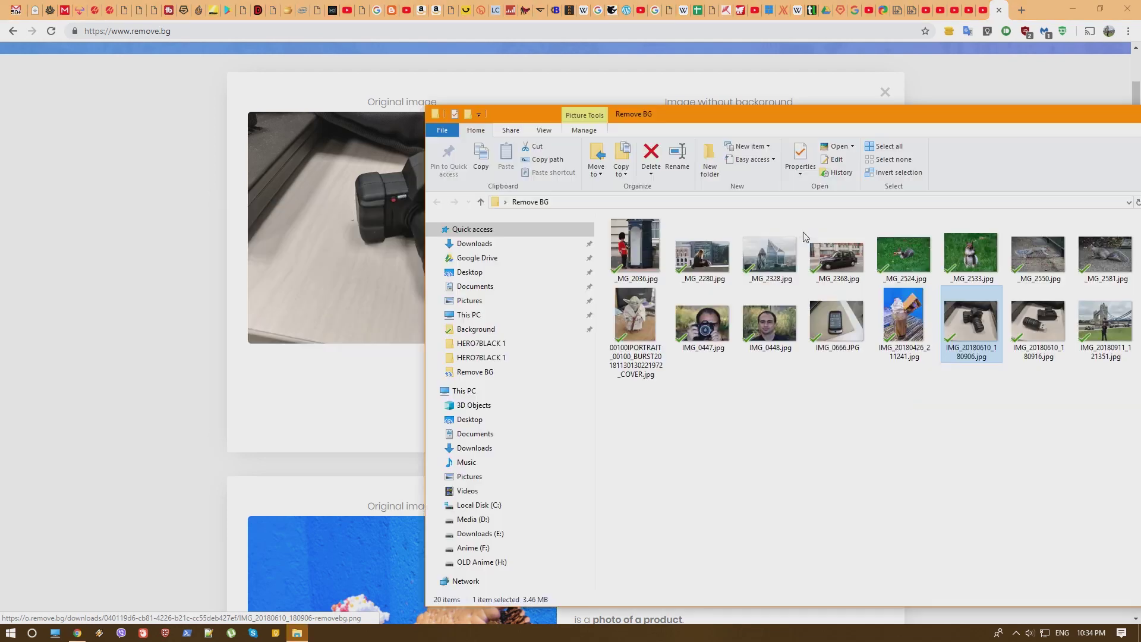
pyautogui.moveTo(1047, 332); pyautogui.dragTo(369, 261)
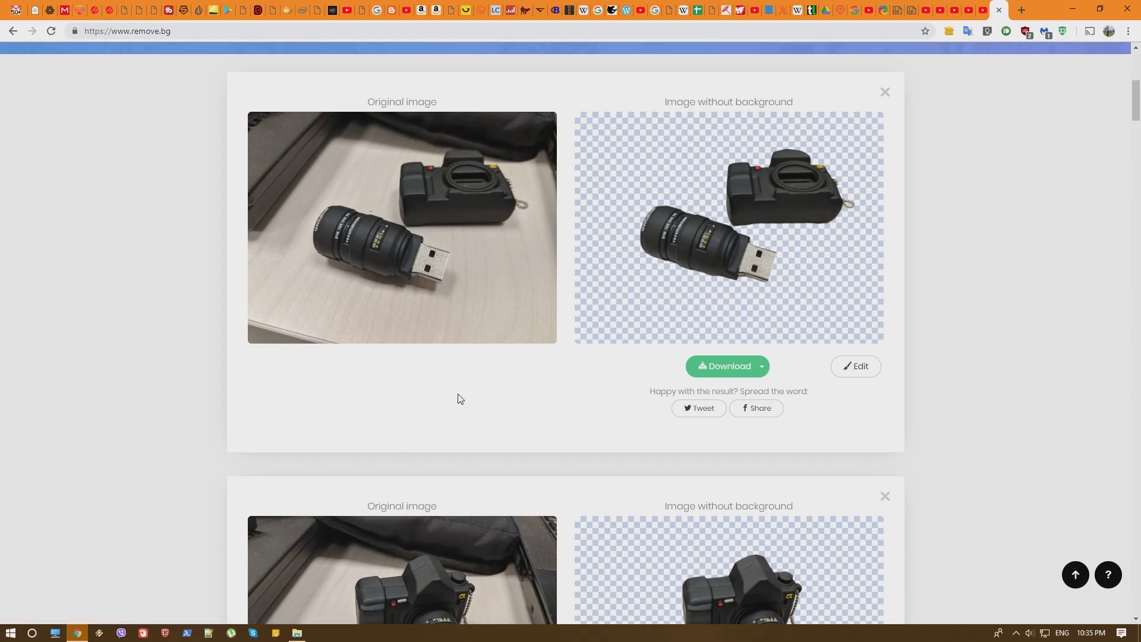
# Step: Upload the Tower Bridge photo IMG_20180911 and open the man's cut-out in the editor
pyautogui.hotkey('alt', 'Tab')
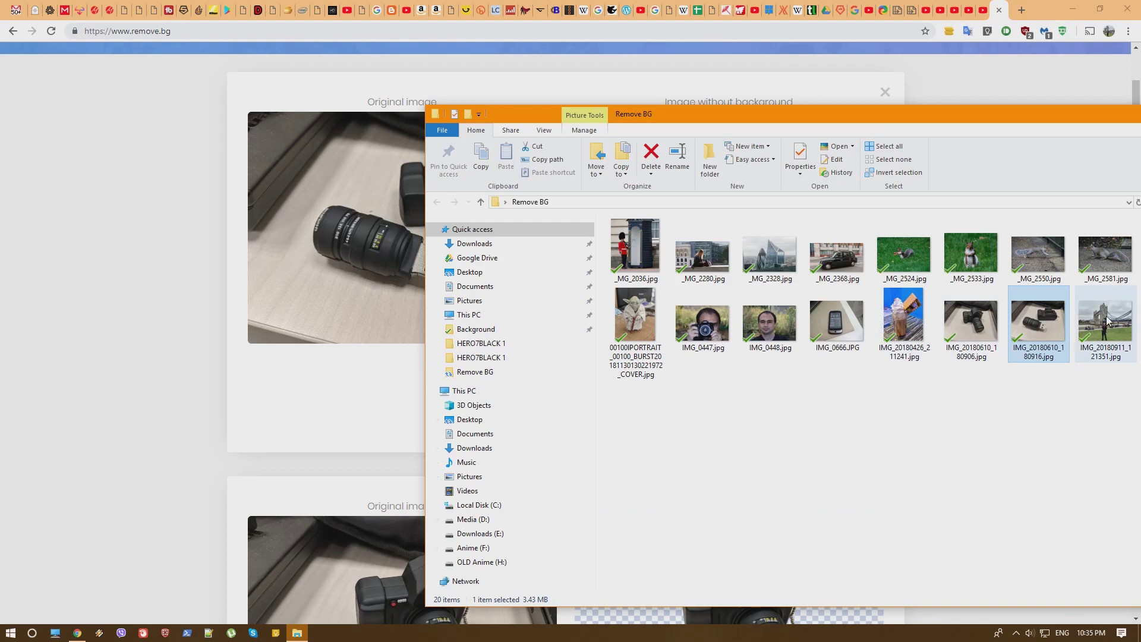
pyautogui.moveTo(1108, 321); pyautogui.dragTo(404, 281)
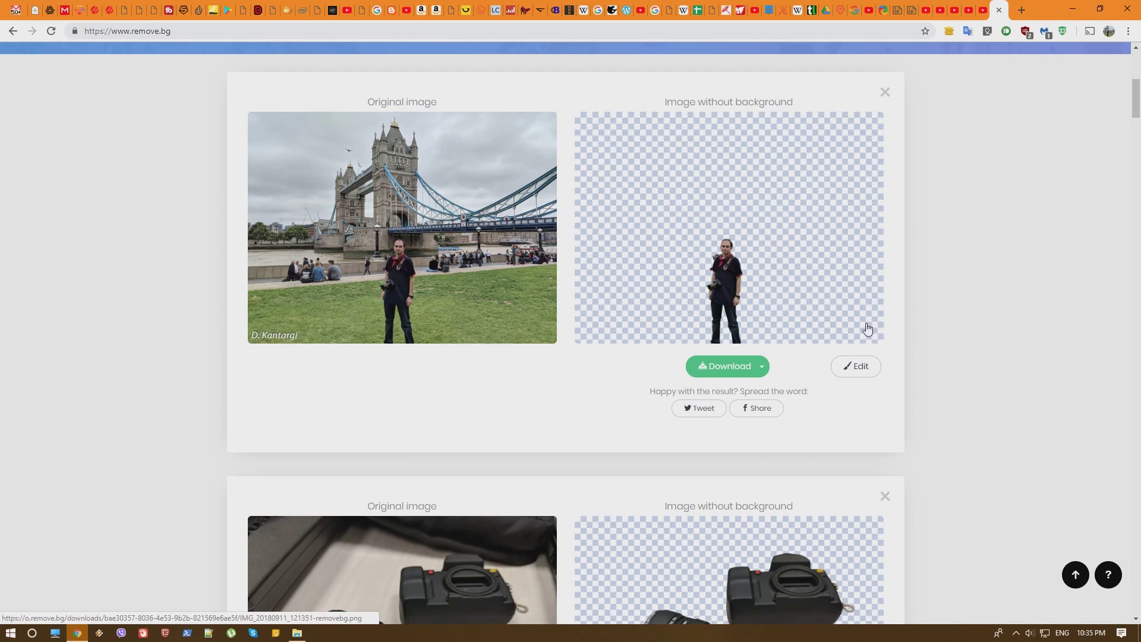
pyautogui.click(869, 365)
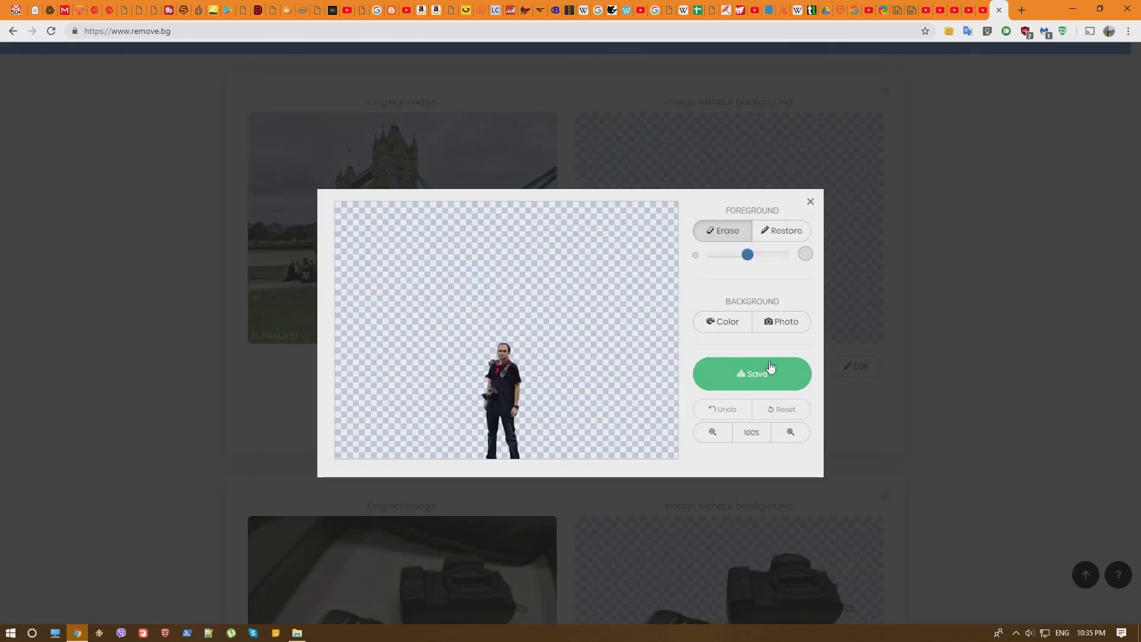
# Step: Zoom to 180%, erase the stray bit near the man's shoulder, and close the editor
pyautogui.click(791, 433)
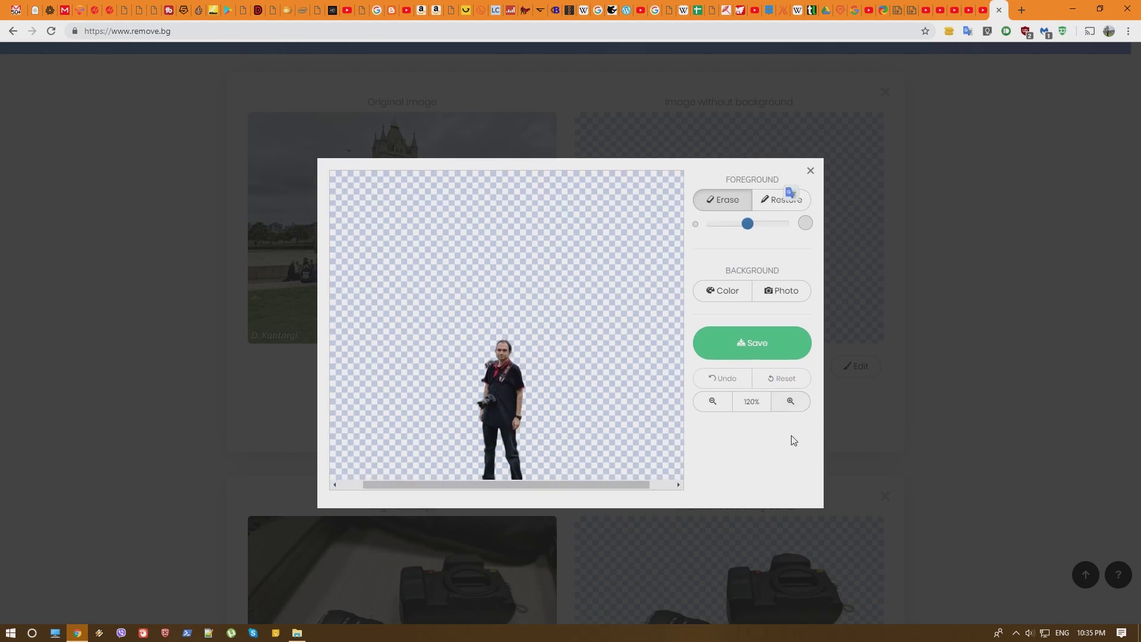
pyautogui.click(792, 403)
pyautogui.click(790, 380)
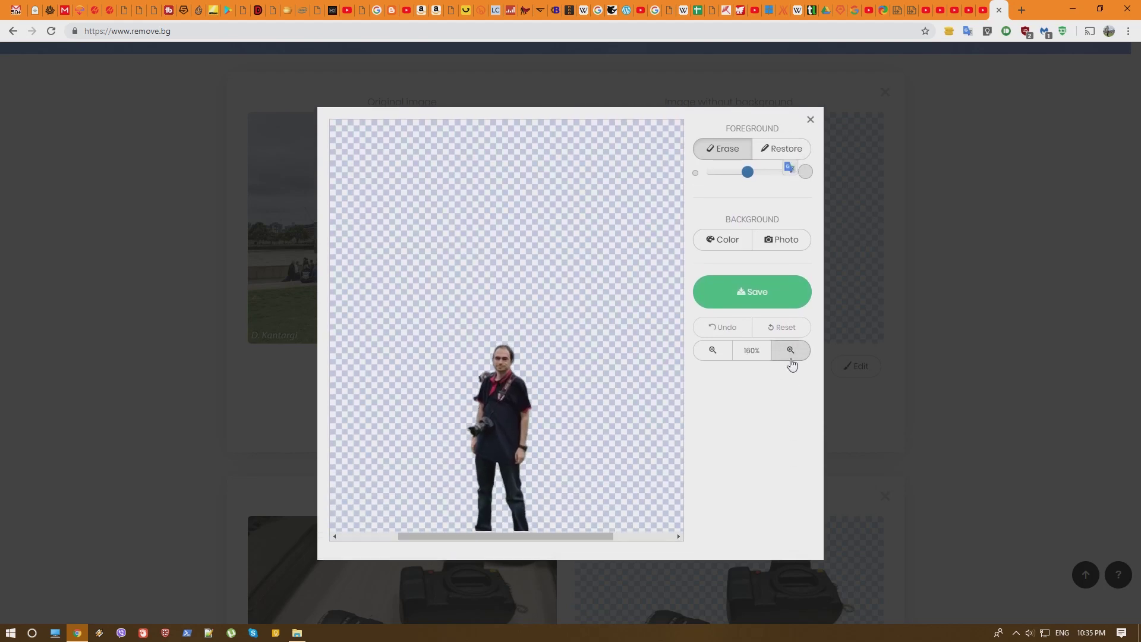
pyautogui.click(792, 352)
pyautogui.click(793, 324)
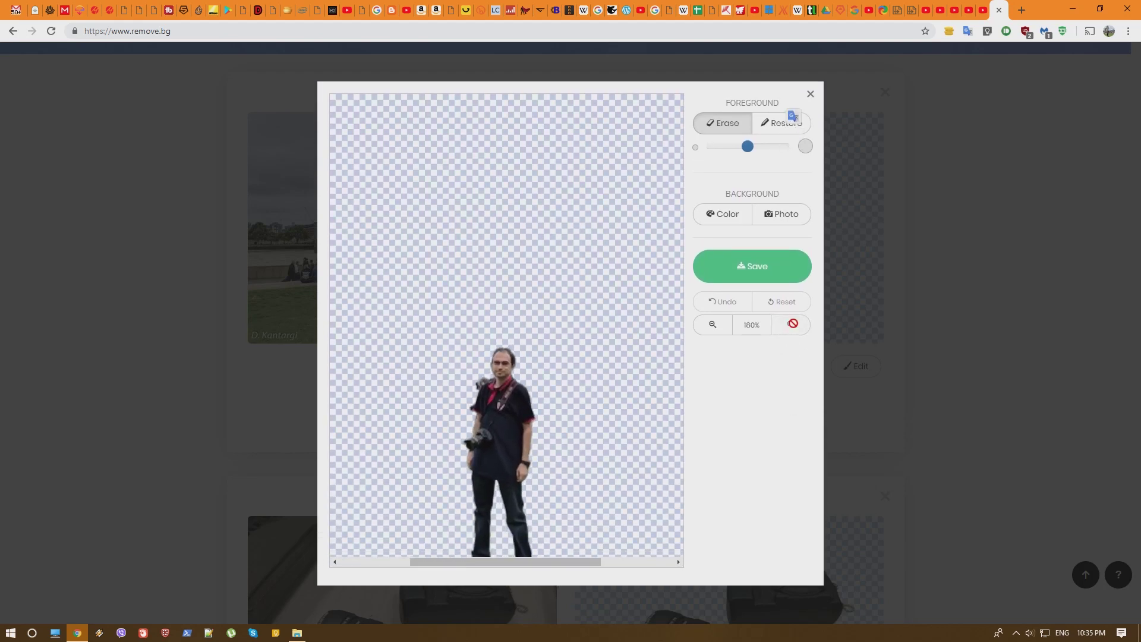
pyautogui.click(469, 373)
pyautogui.click(468, 376)
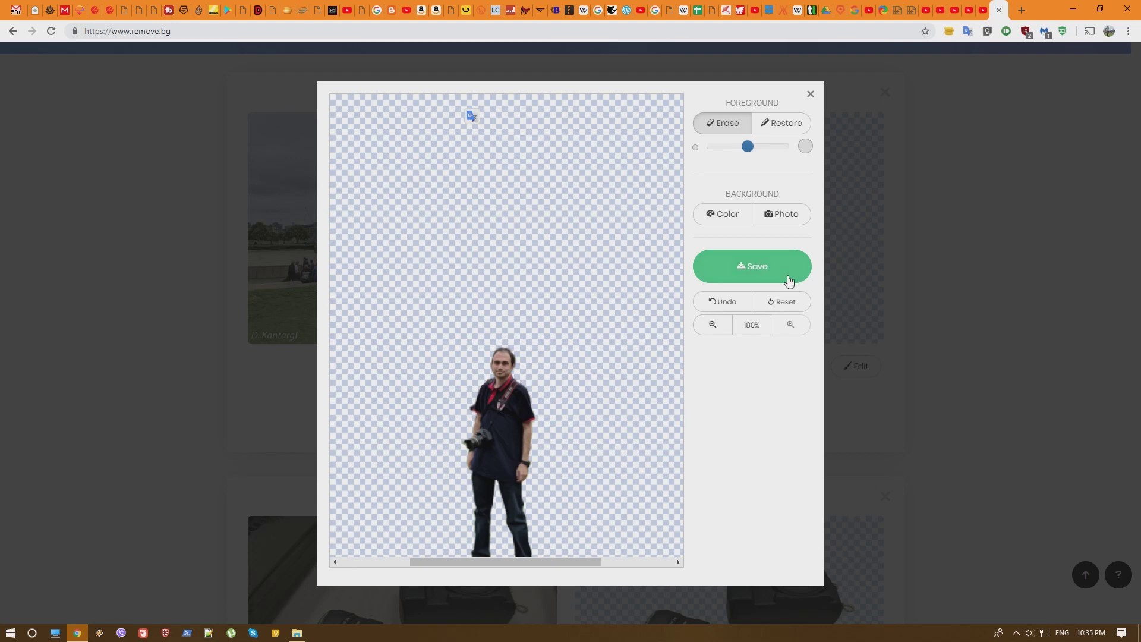
pyautogui.click(811, 95)
# Step: Scroll up the remove.bg page toward the top navigation bar
pyautogui.scroll(4, 641, 305)
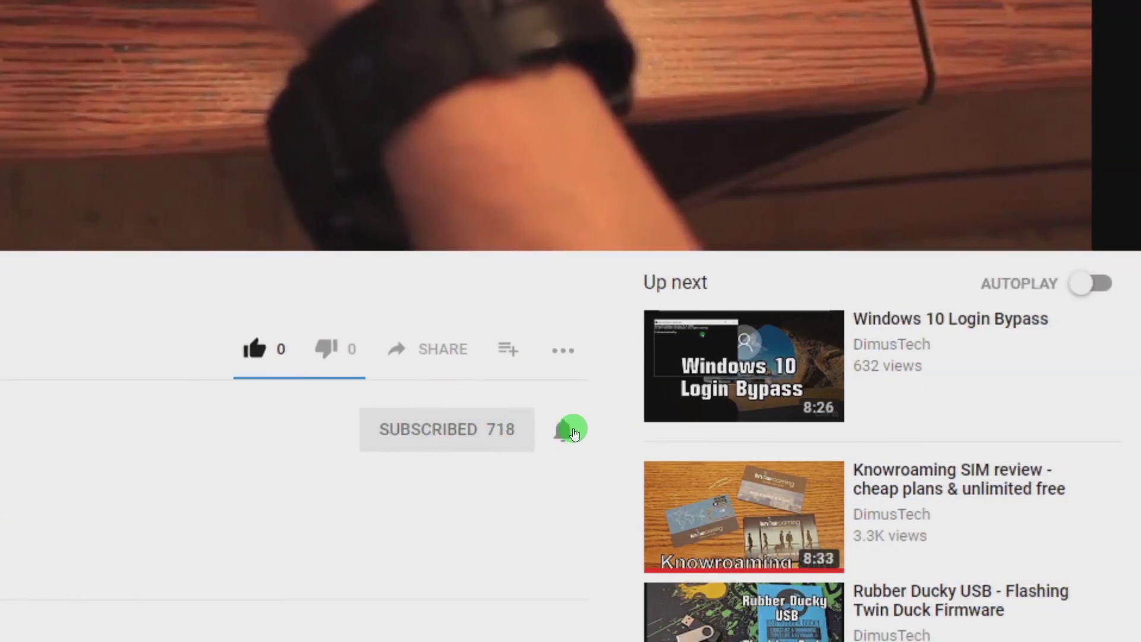
# Step: Switch the subscribed DimusTech channel's bell to All notifications
pyautogui.click(573, 431)
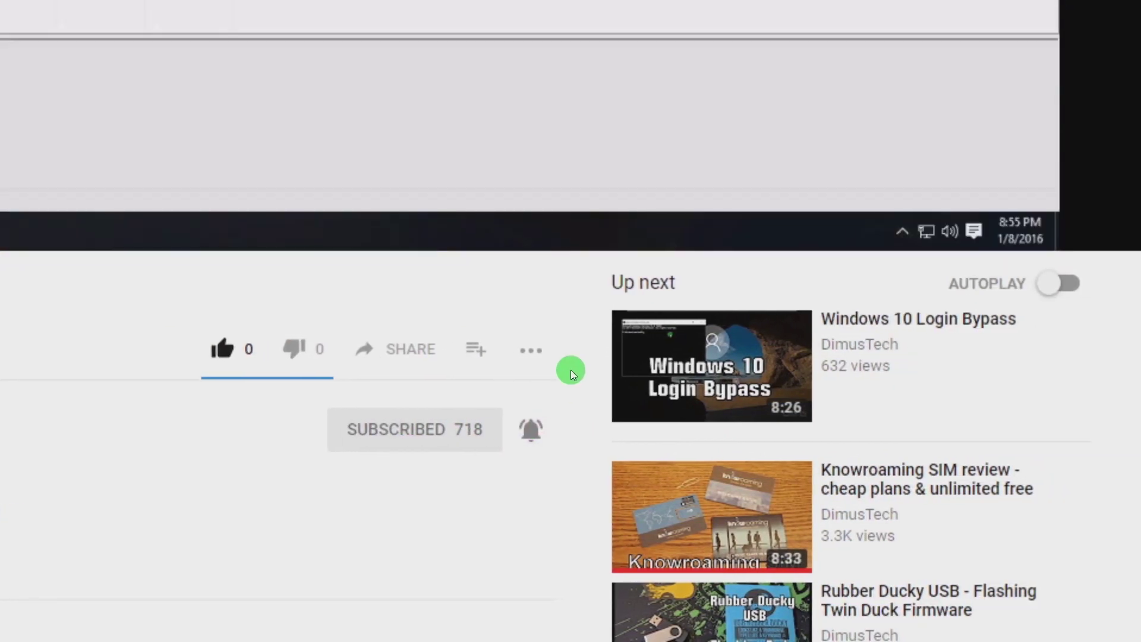